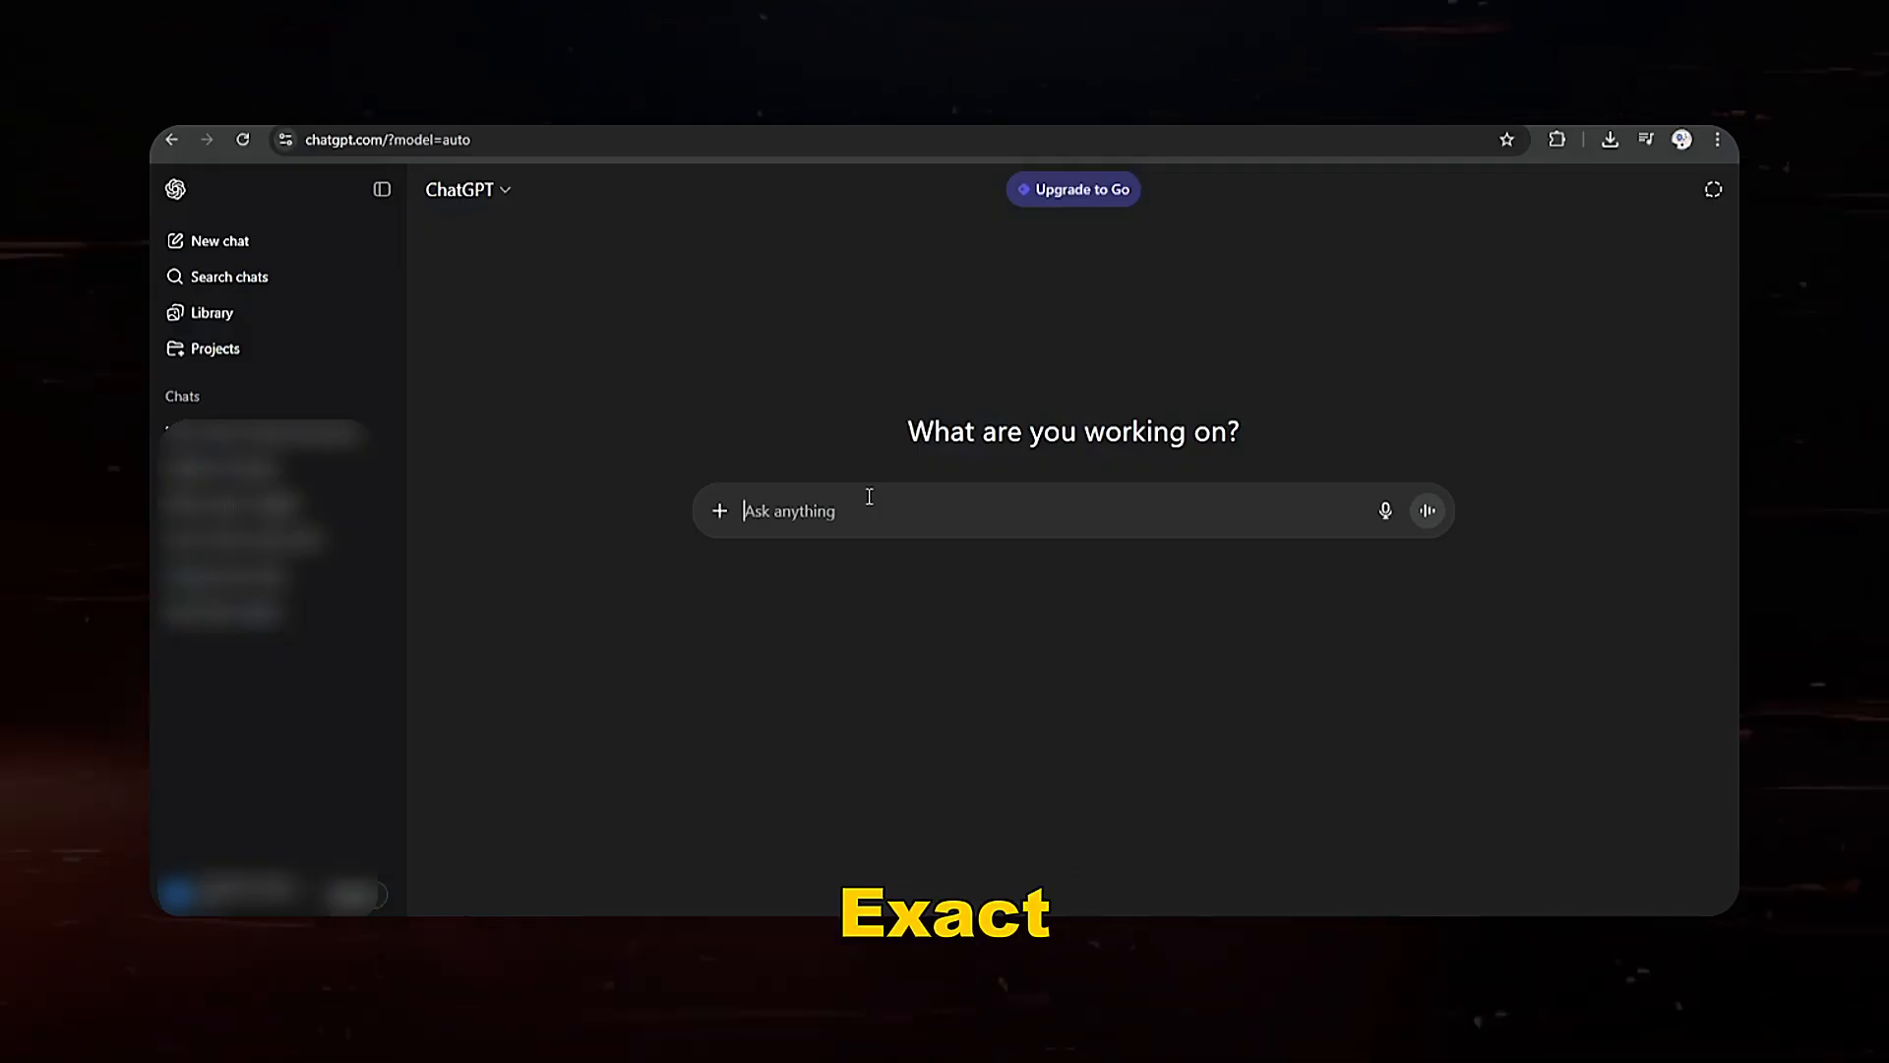
Step: Request a 1500-word narration-style horror story in 3 acts, with pause and sound cues, about an old mirror that reflects something that isn't real
key("ctrl+v")
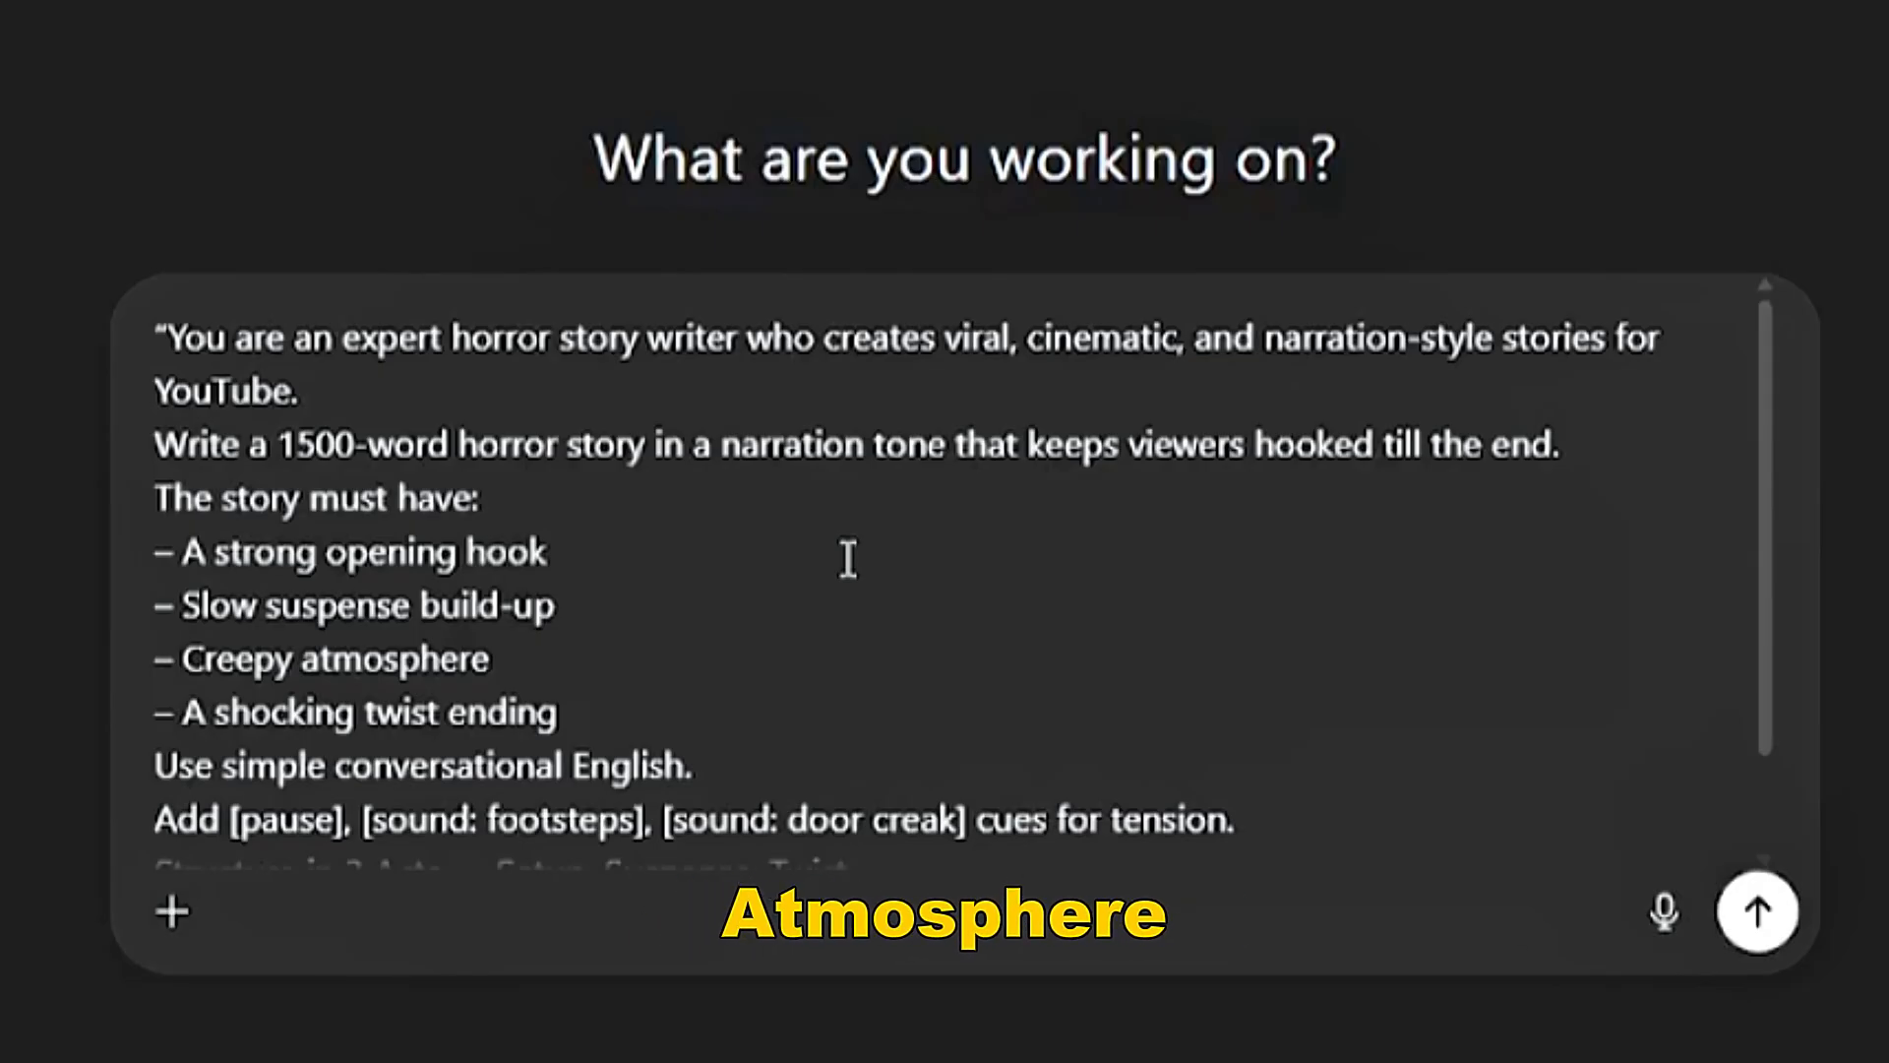
scroll(433, 546, "down", 2)
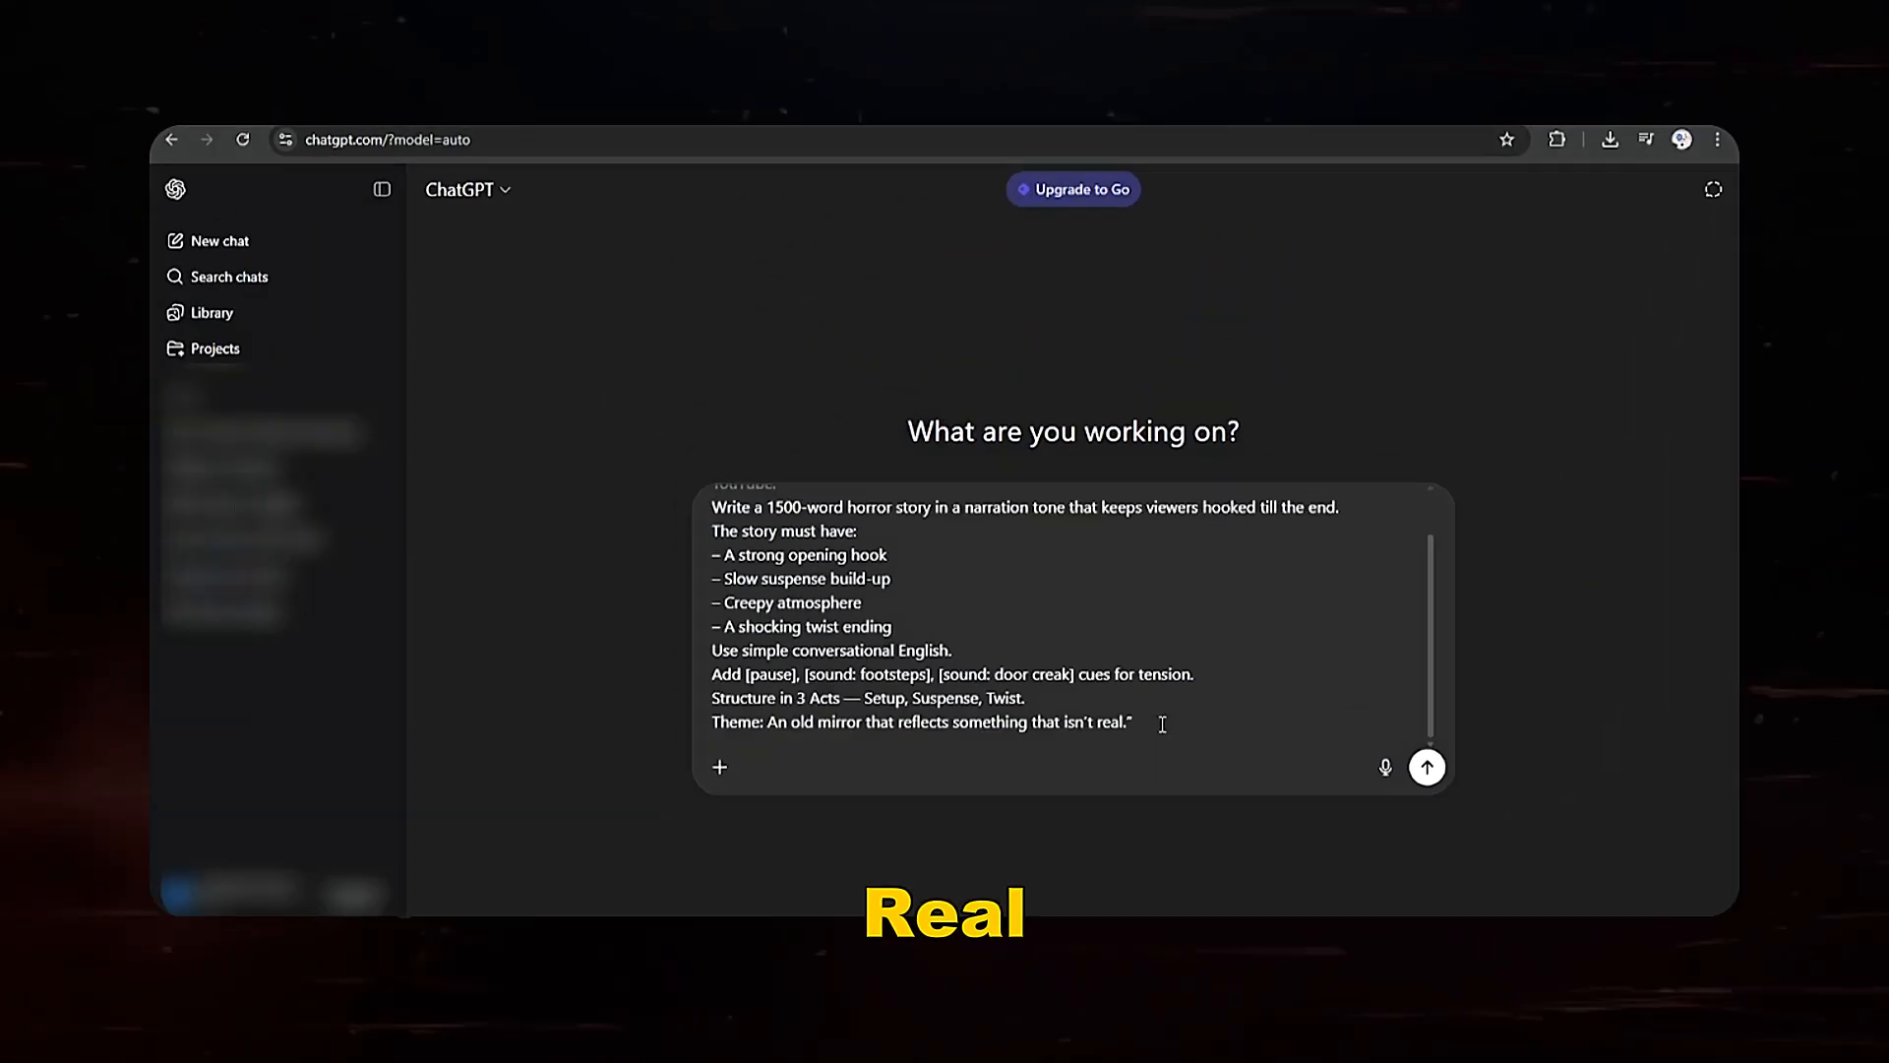
key("Return")
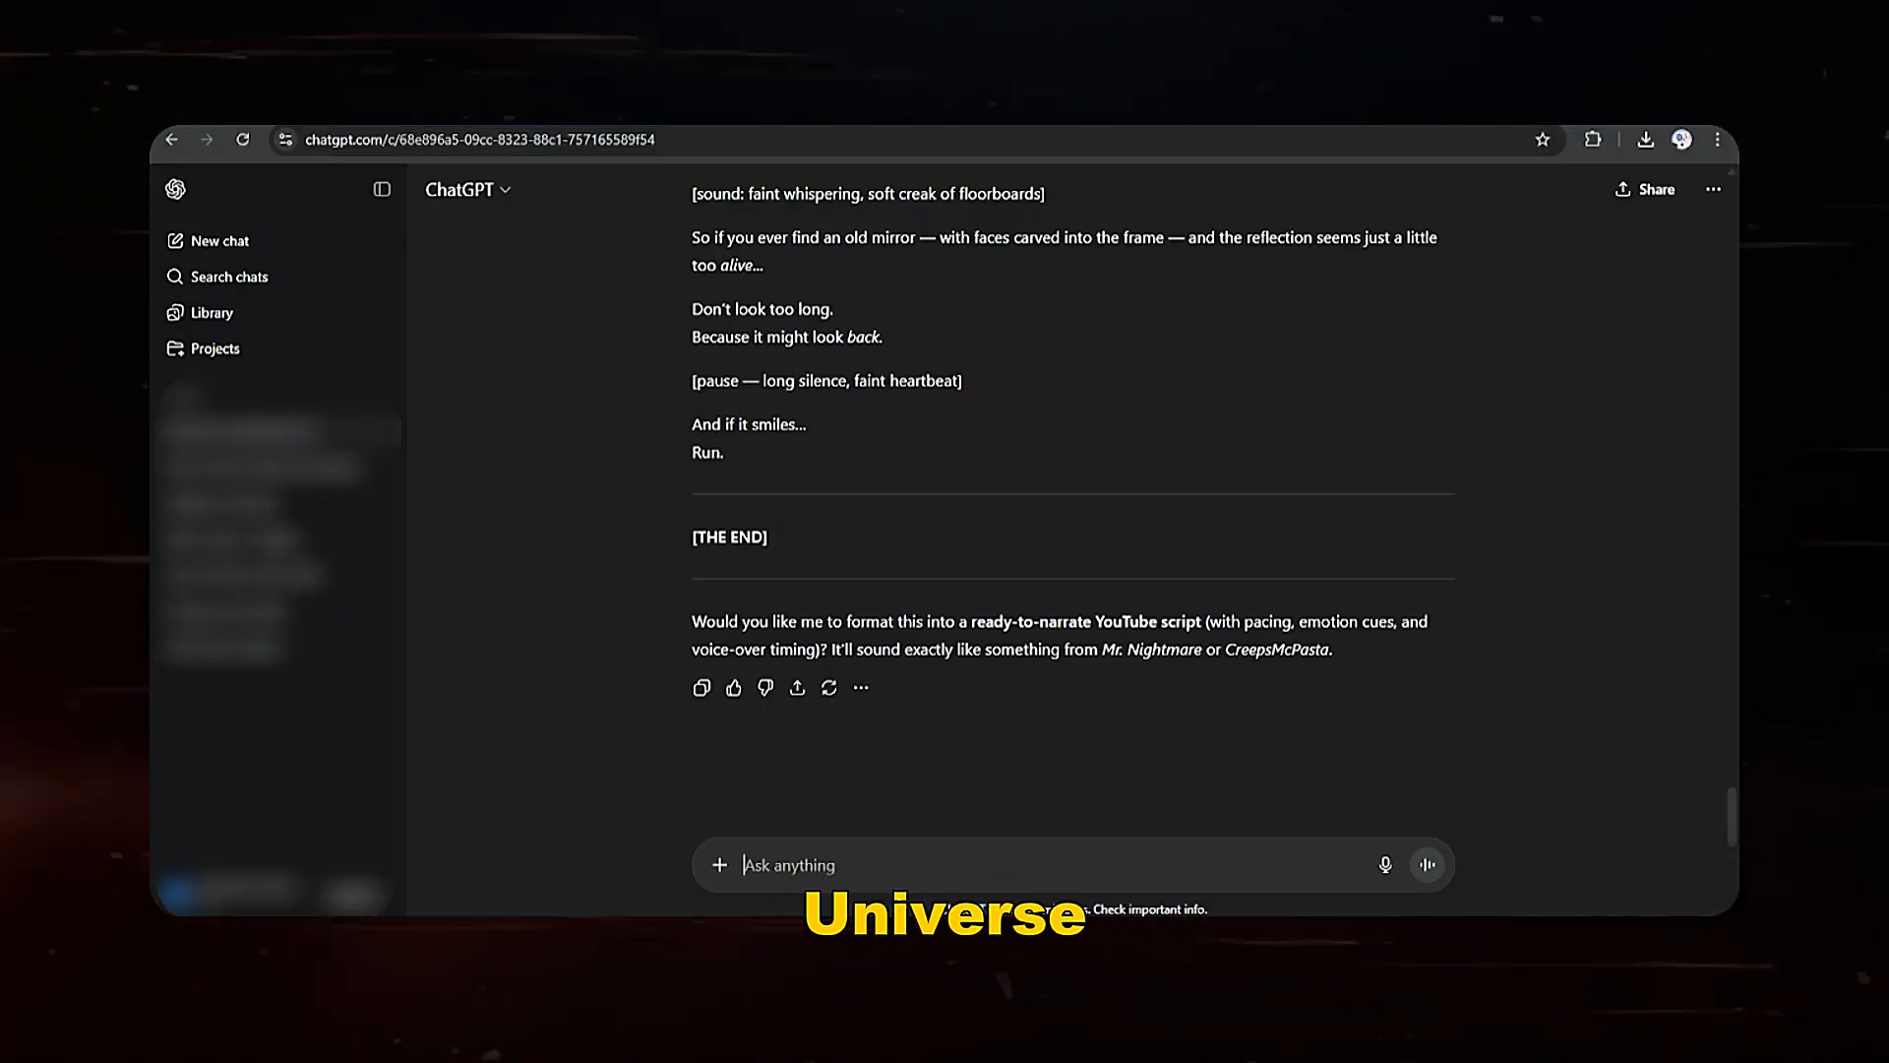
Step: Request 5 connected horror stories in the same universe, each ending on a suspenseful cliffhanger, and read through the answer
type("Create 5 connected horror stories that belong to the same universe. Each story should end on a suspenseful cliffhanger.\"")
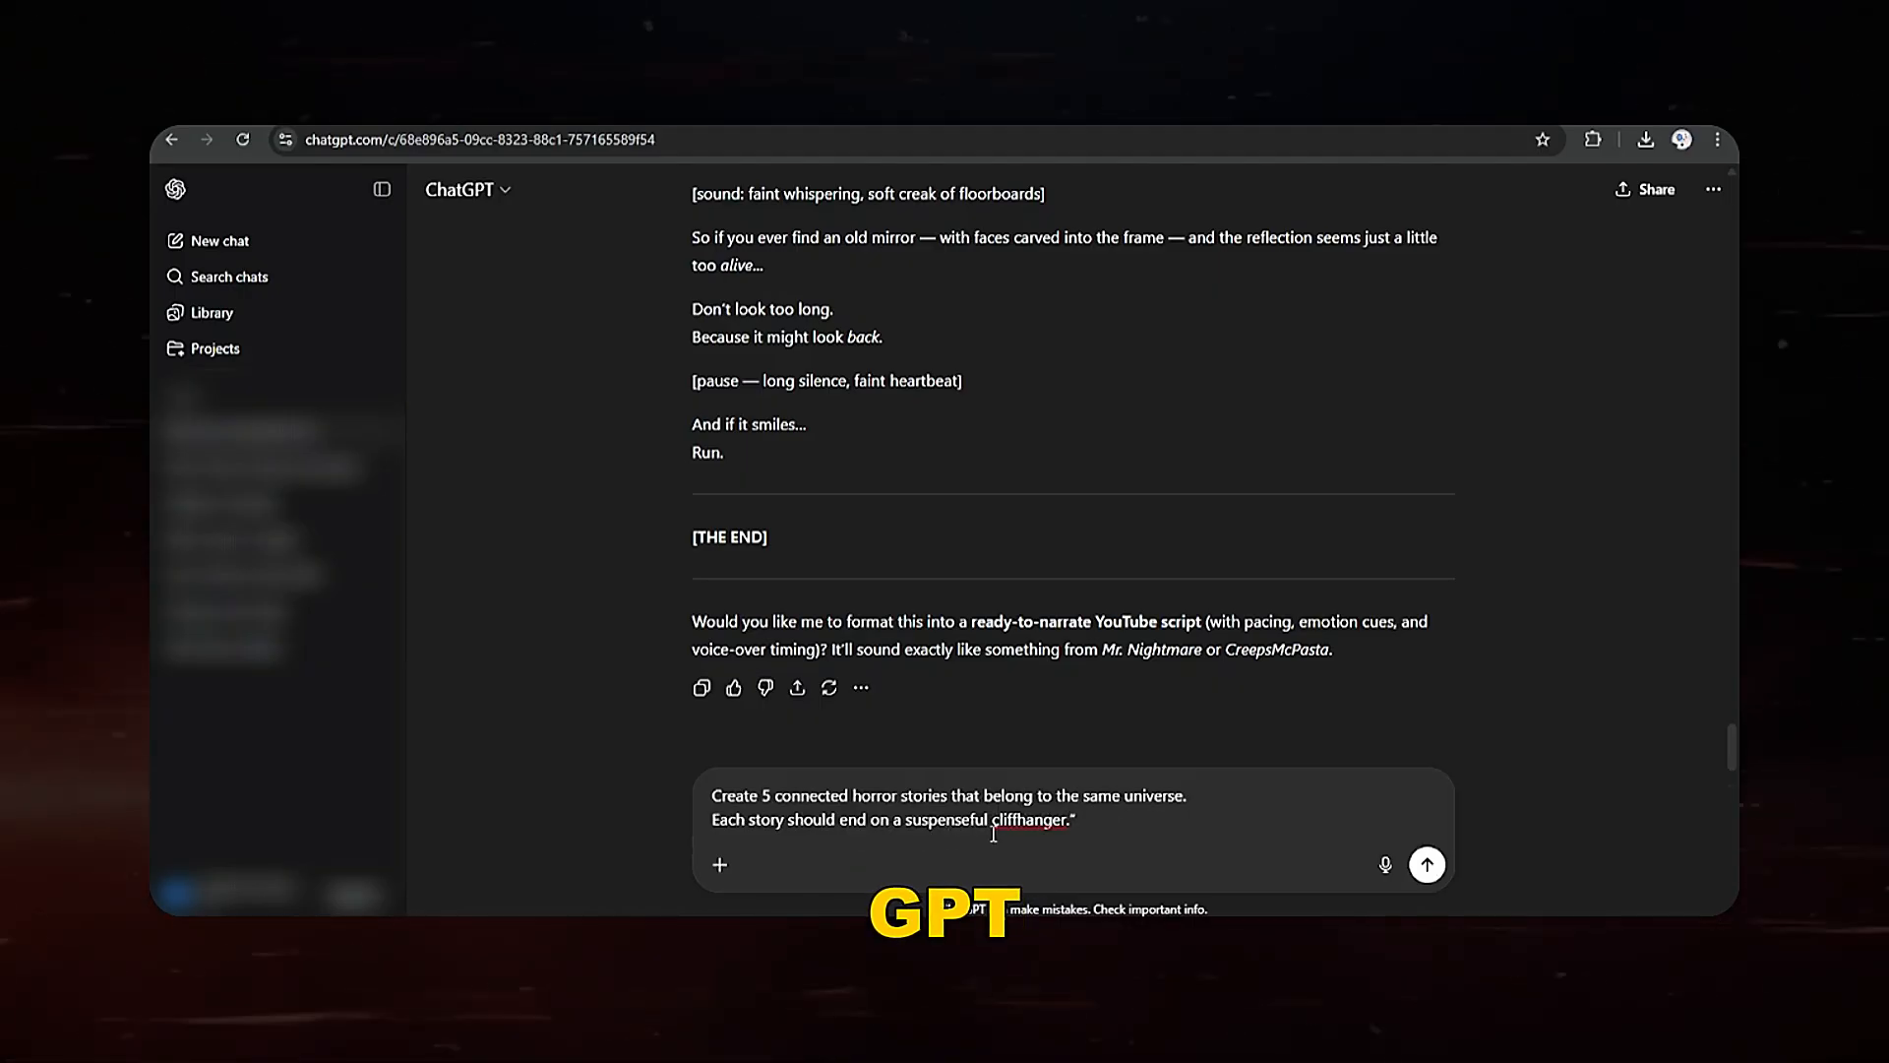
key("Return")
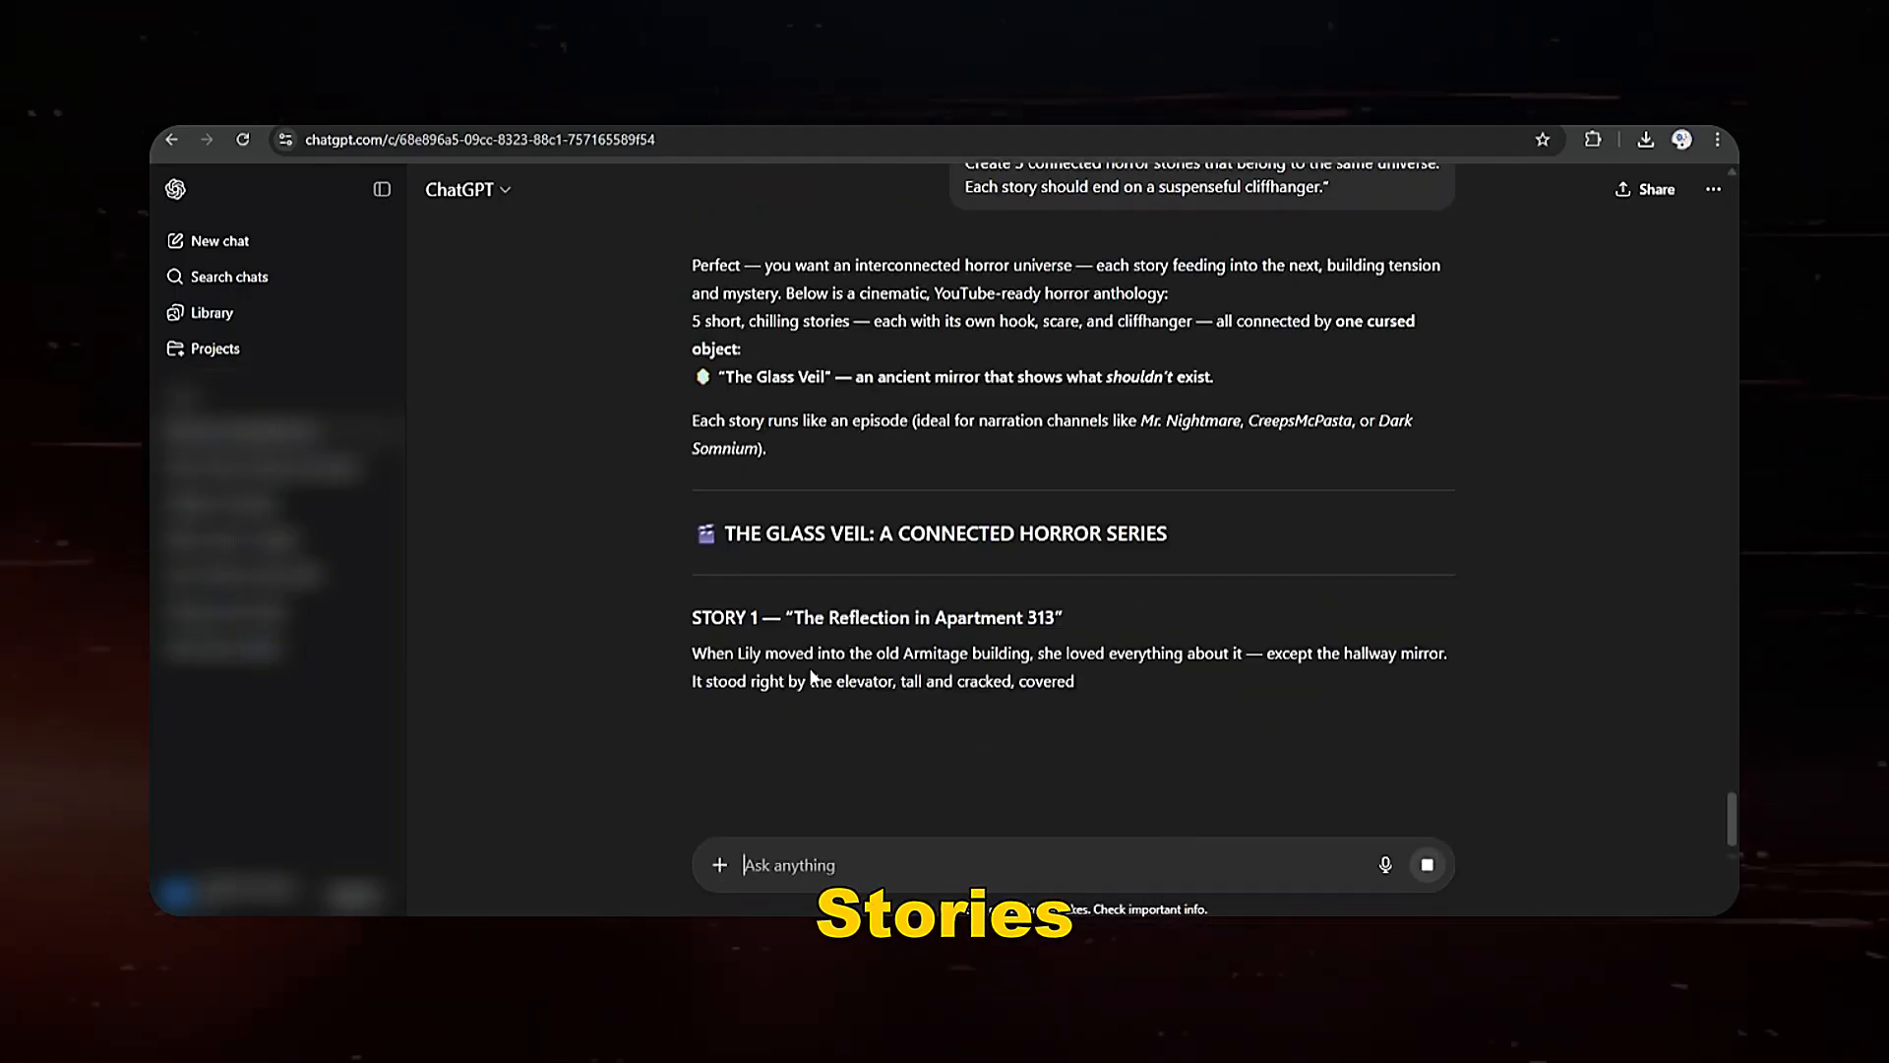
scroll(844, 654, "down", 9)
scroll(844, 654, "down", 10)
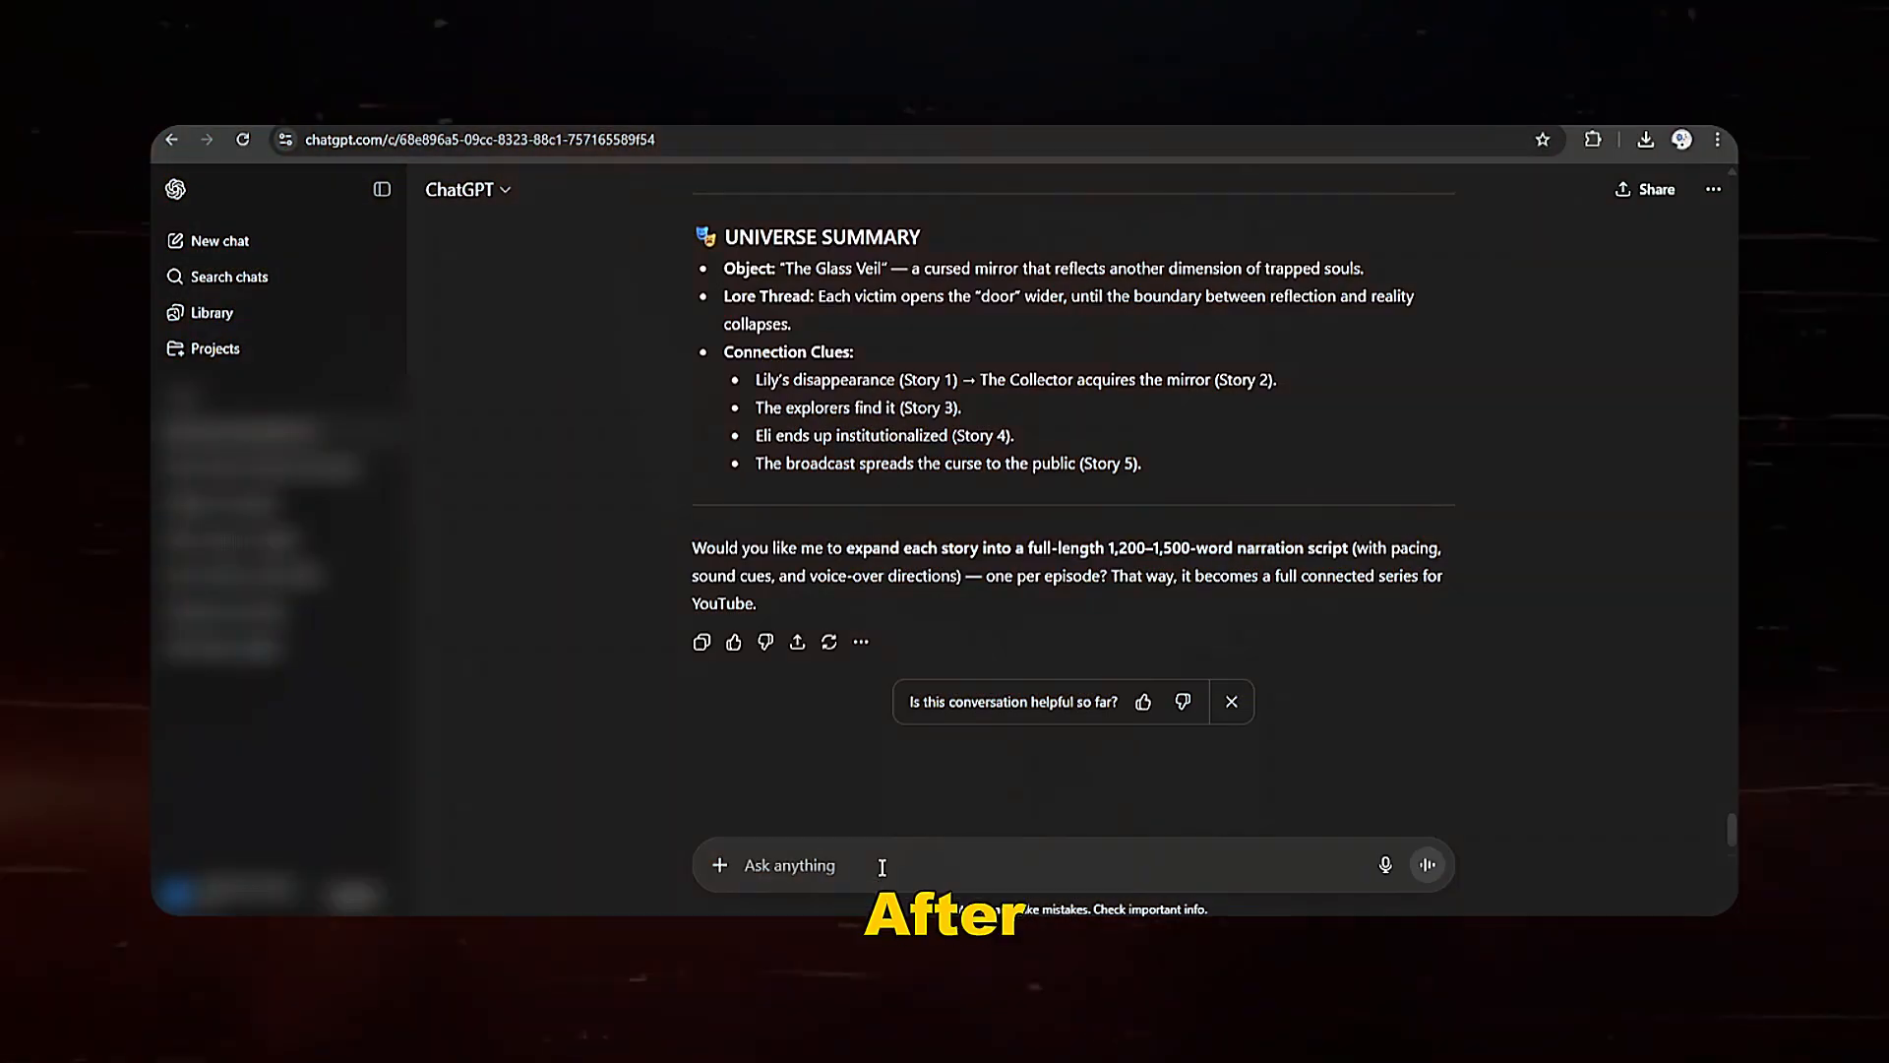
Step: Request a viral YouTube title under 70 characters, a short SEO description, and 10 horror-related hashtags
type("\"Now write a viral YouTube title under 70 characters, a short SEO description, and 10 horror-related hashtags.\"")
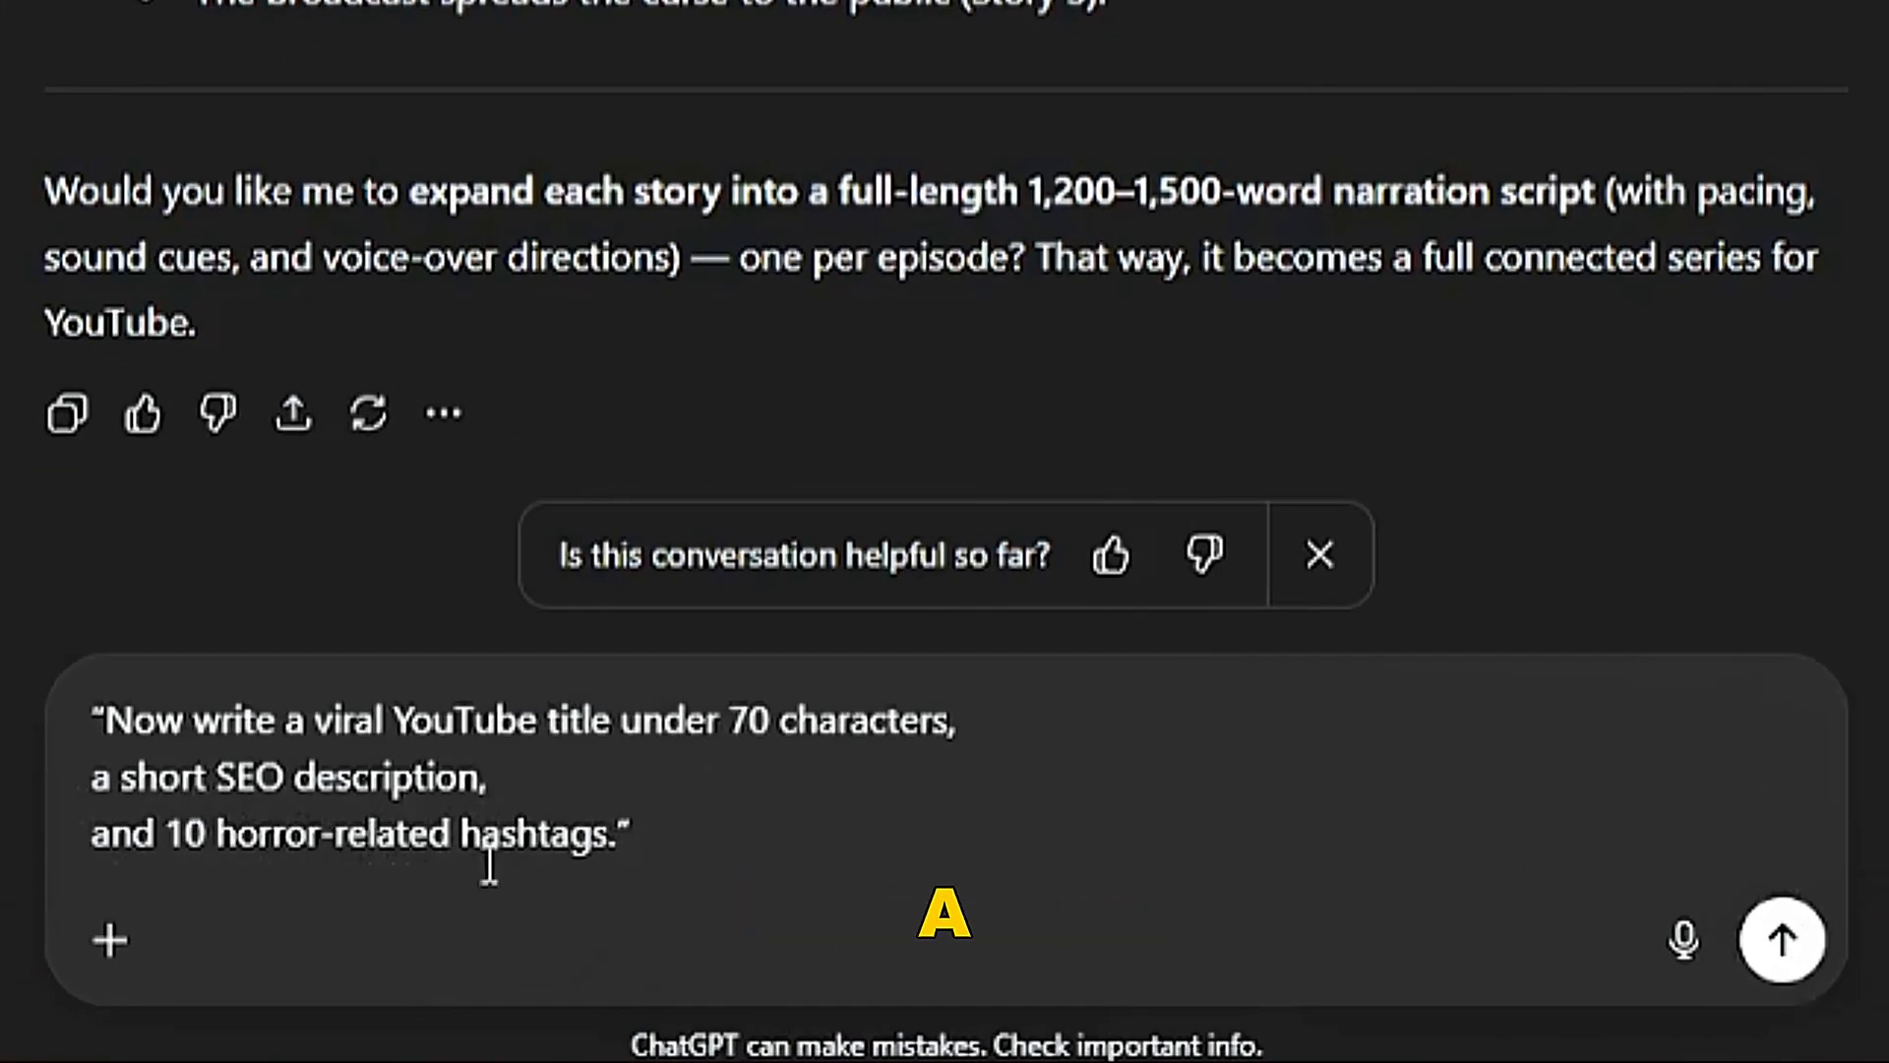
key("Return")
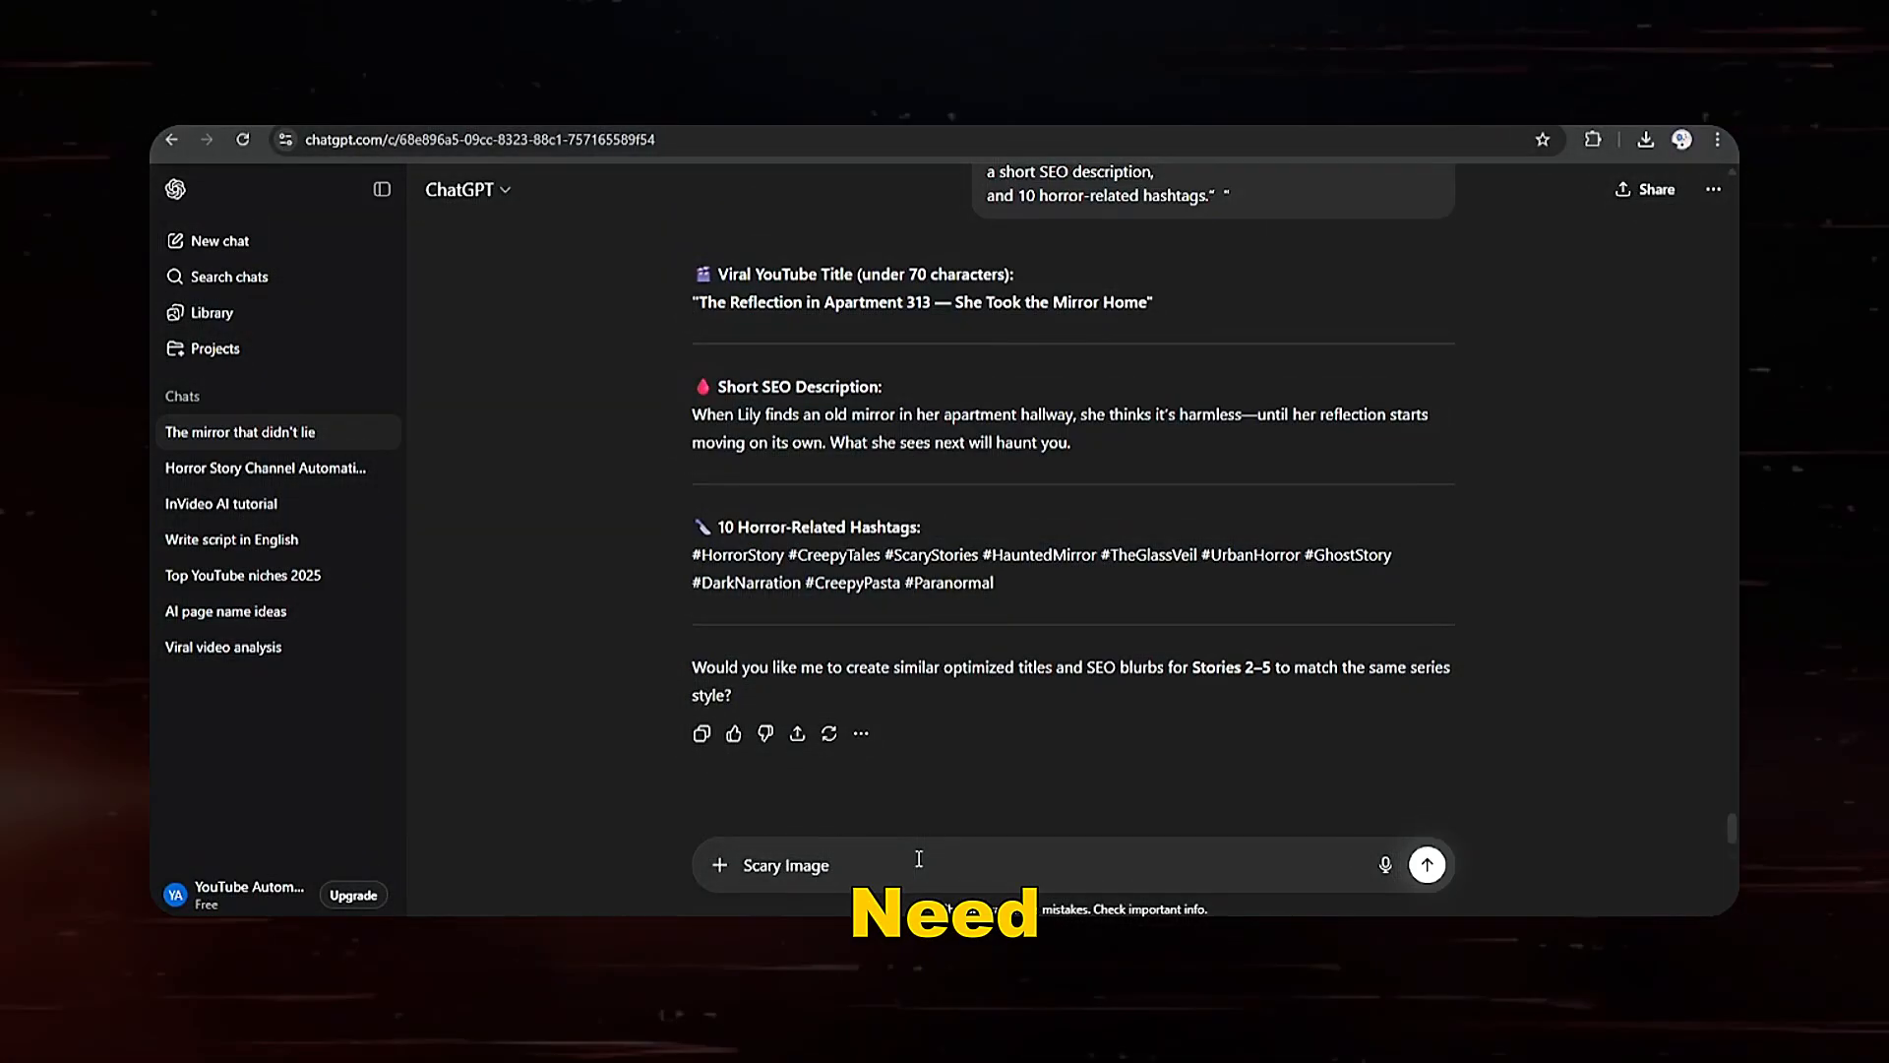
Step: Clear the unsent "Scary Image" draft from the chat prompt
key("BackSpace")
key("BackSpace")
key("BackSpace")
key("BackSpace")
key("BackSpace")
key("BackSpace")
key("BackSpace")
key("BackSpace")
key("BackSpace")
key("BackSpace")
key("BackSpace")
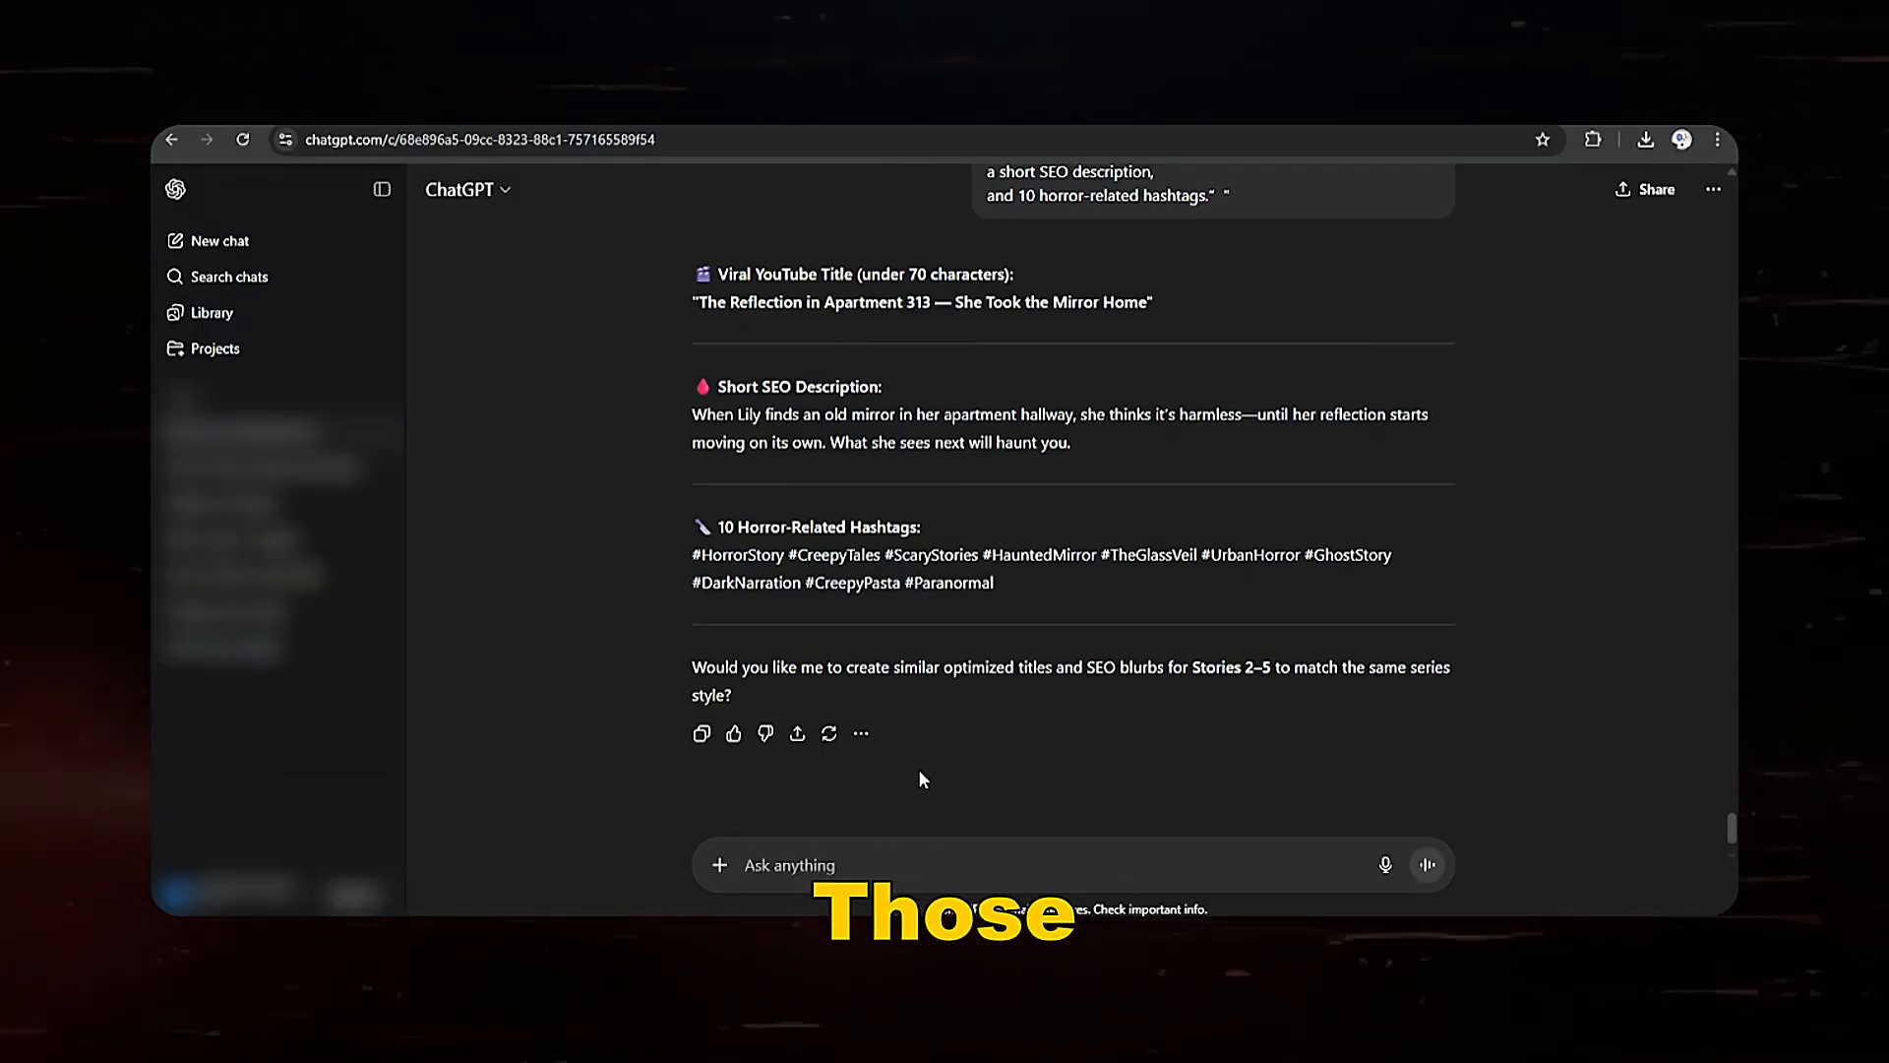
Step: Draft a prompt asking for visual scenes from this horror story for a cinematic video adaptation, and copy the full text of Story 1
type("\"Give me visual scenes from this horror story that would look perfect in a cinematic video adaptation.\"")
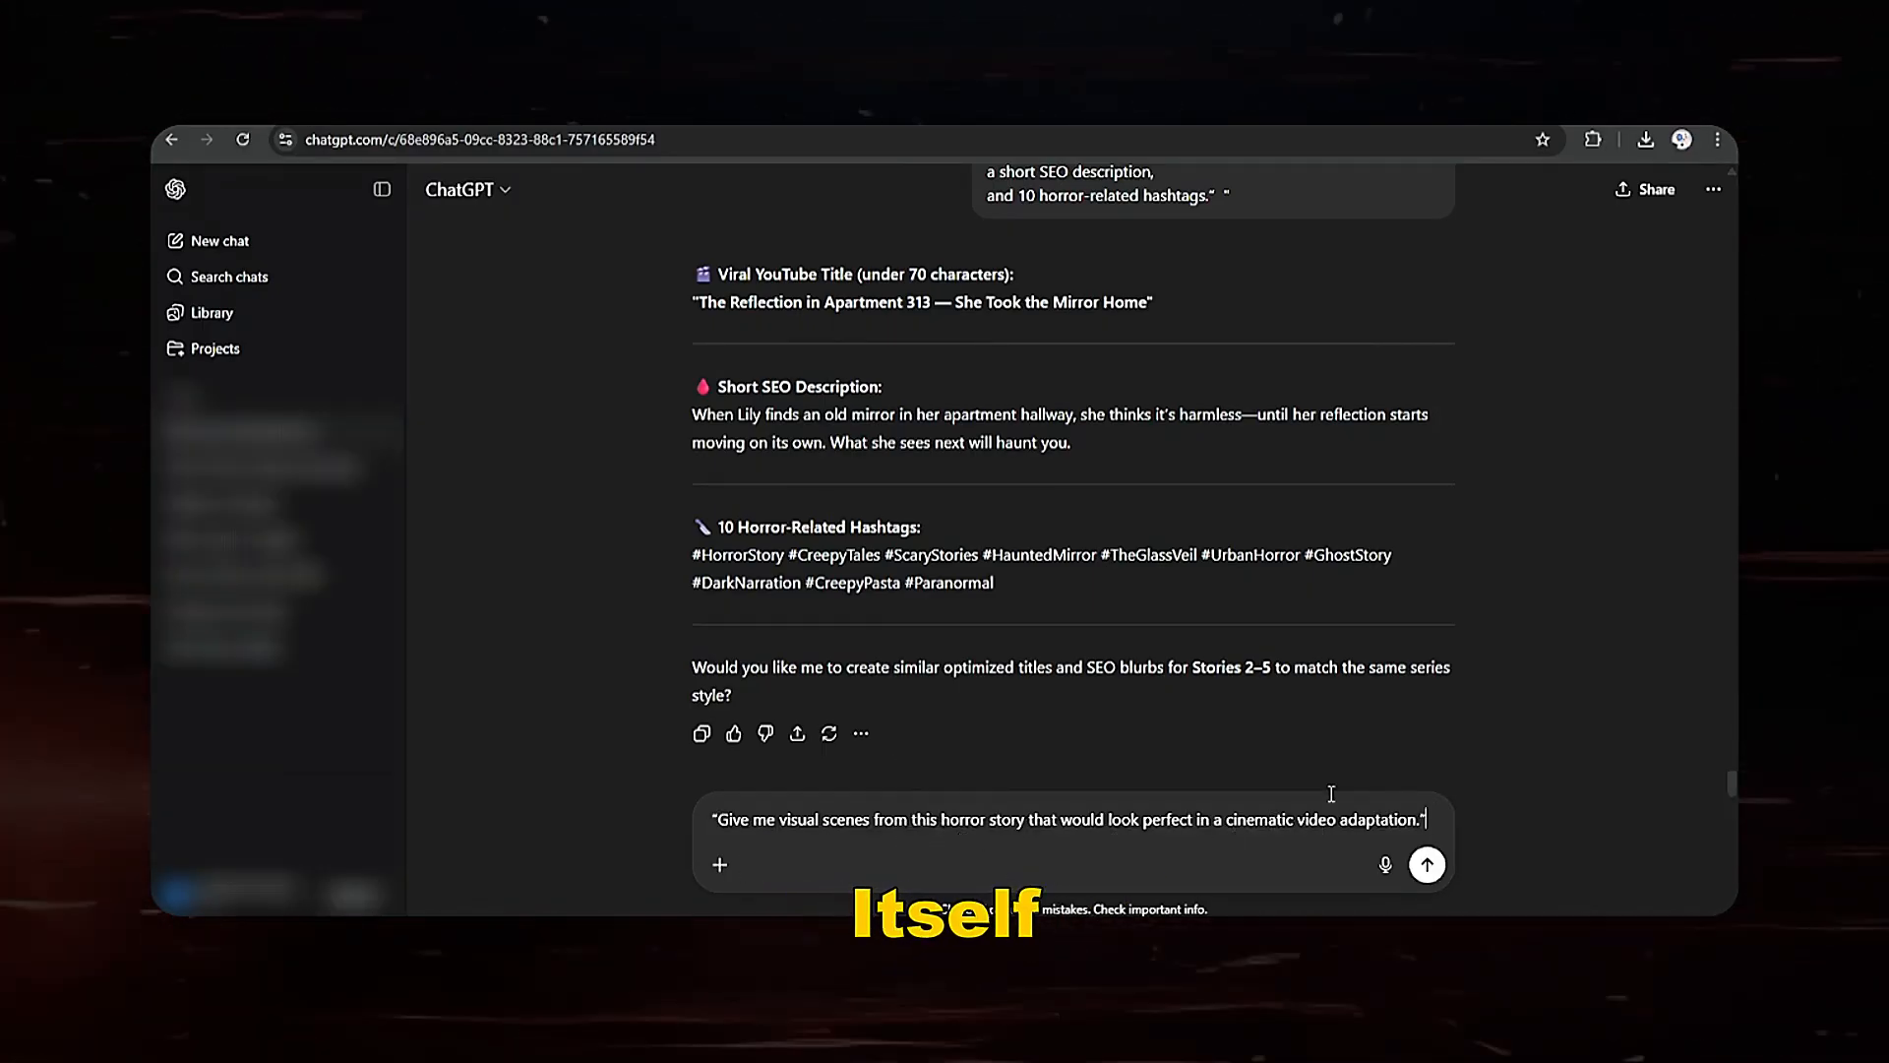
left_click_drag(1732, 784, 1731, 539)
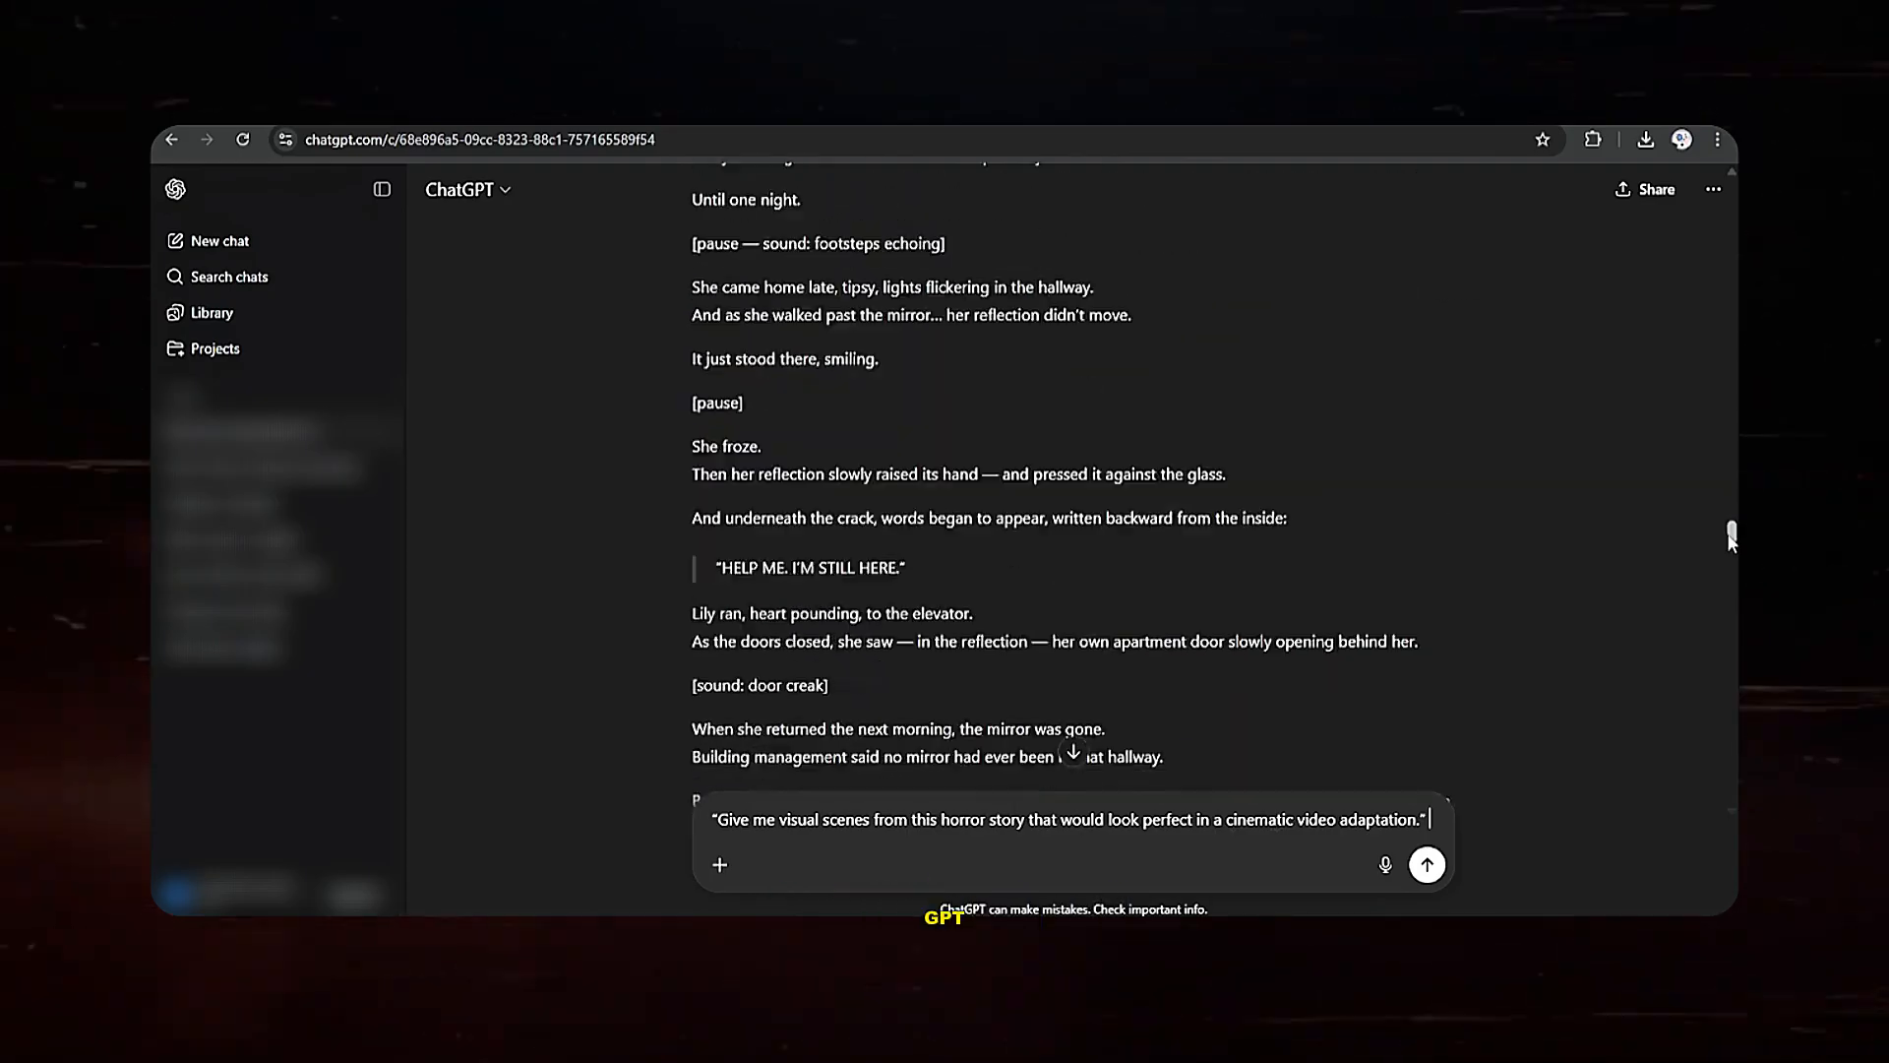
scroll(1731, 540, "down", 10)
scroll(1731, 539, "up", 8)
left_click_drag(990, 469, 295, 5)
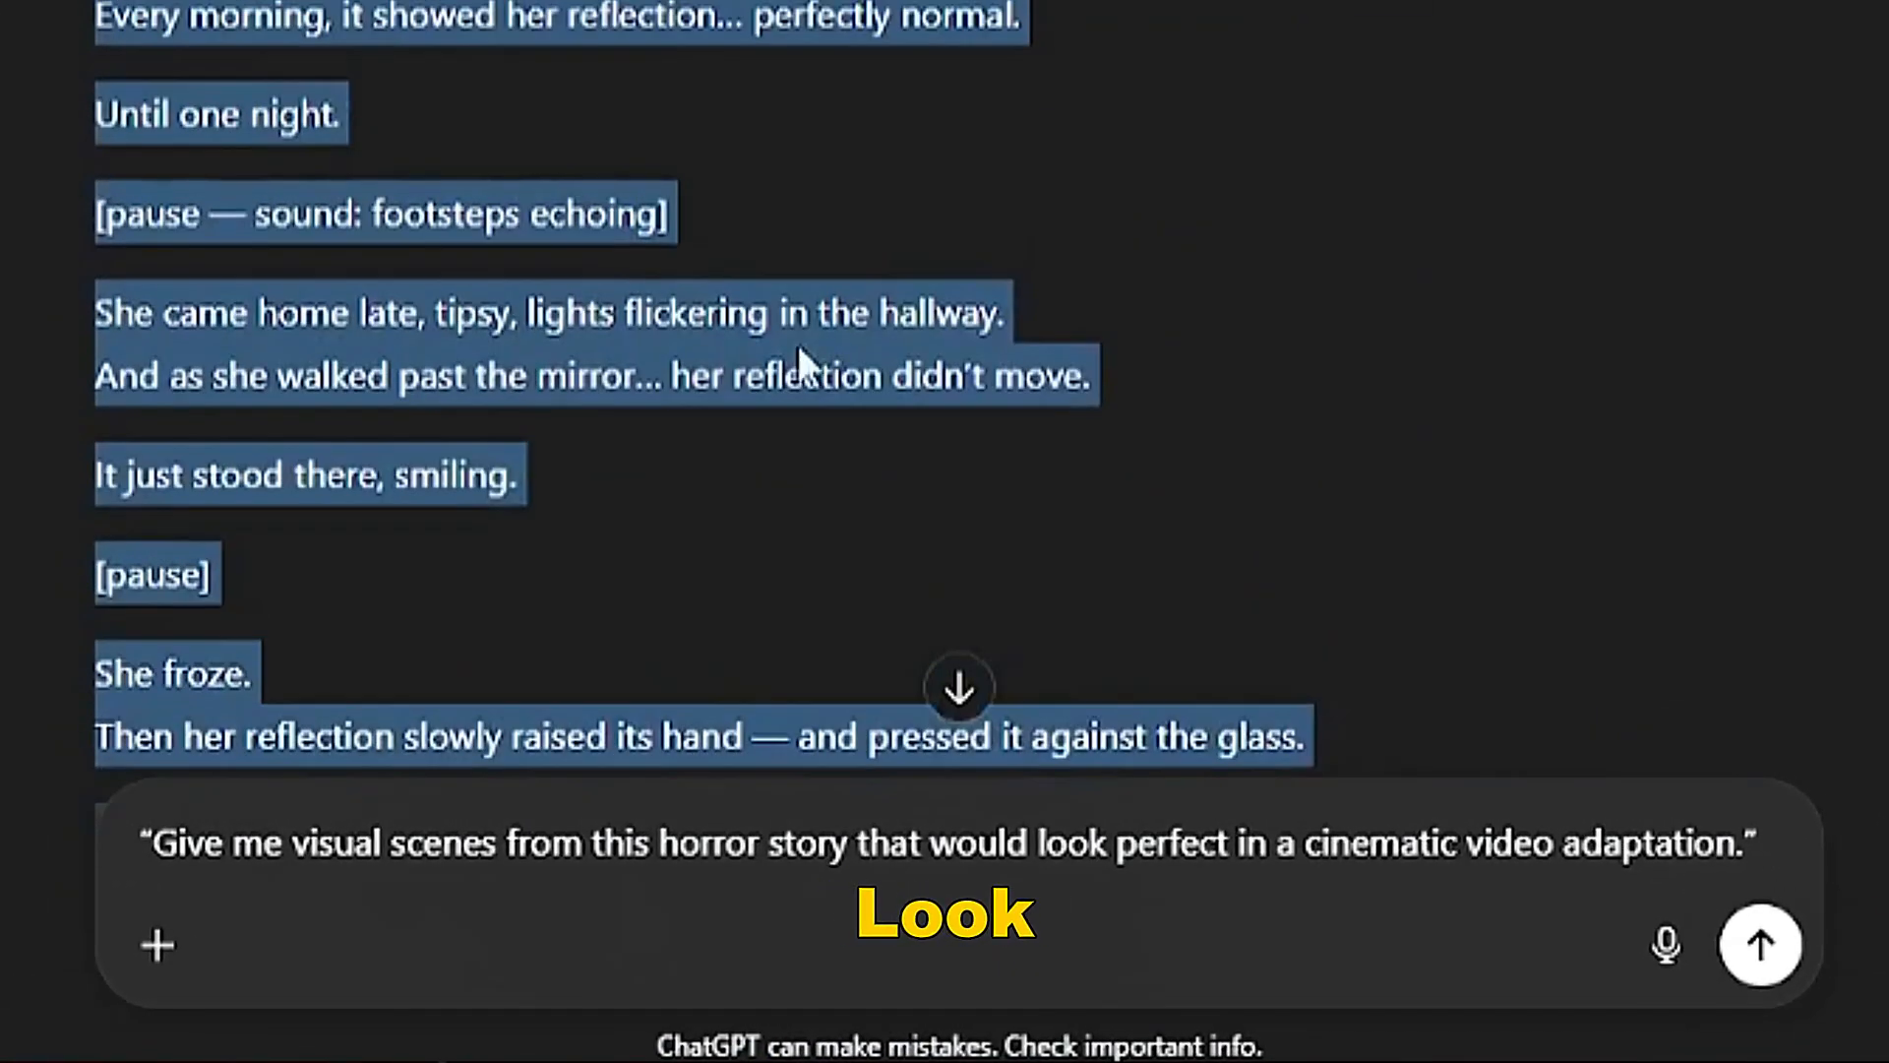
Step: Append the copied Story 1 text on a new line below the visual-scenes prompt and send it
left_click(1789, 843)
key("shift+Return")
key("ctrl+v")
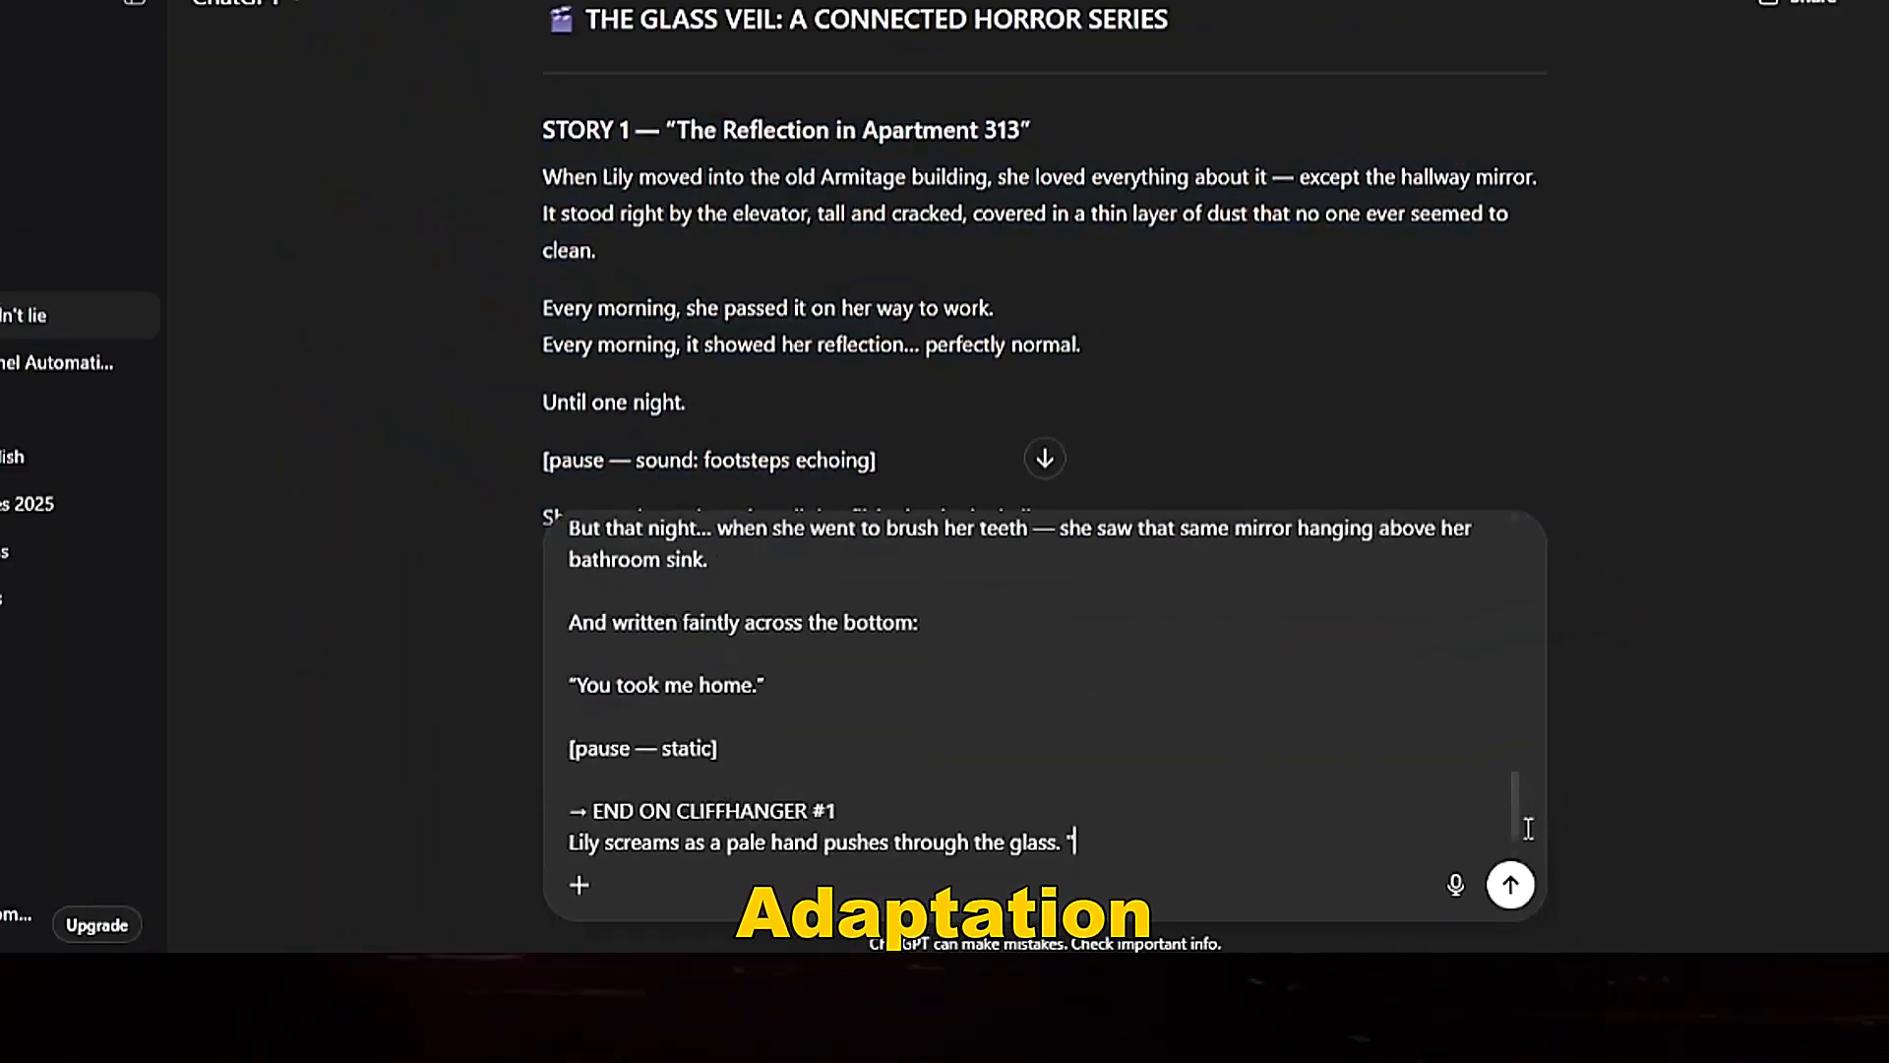
key("Return")
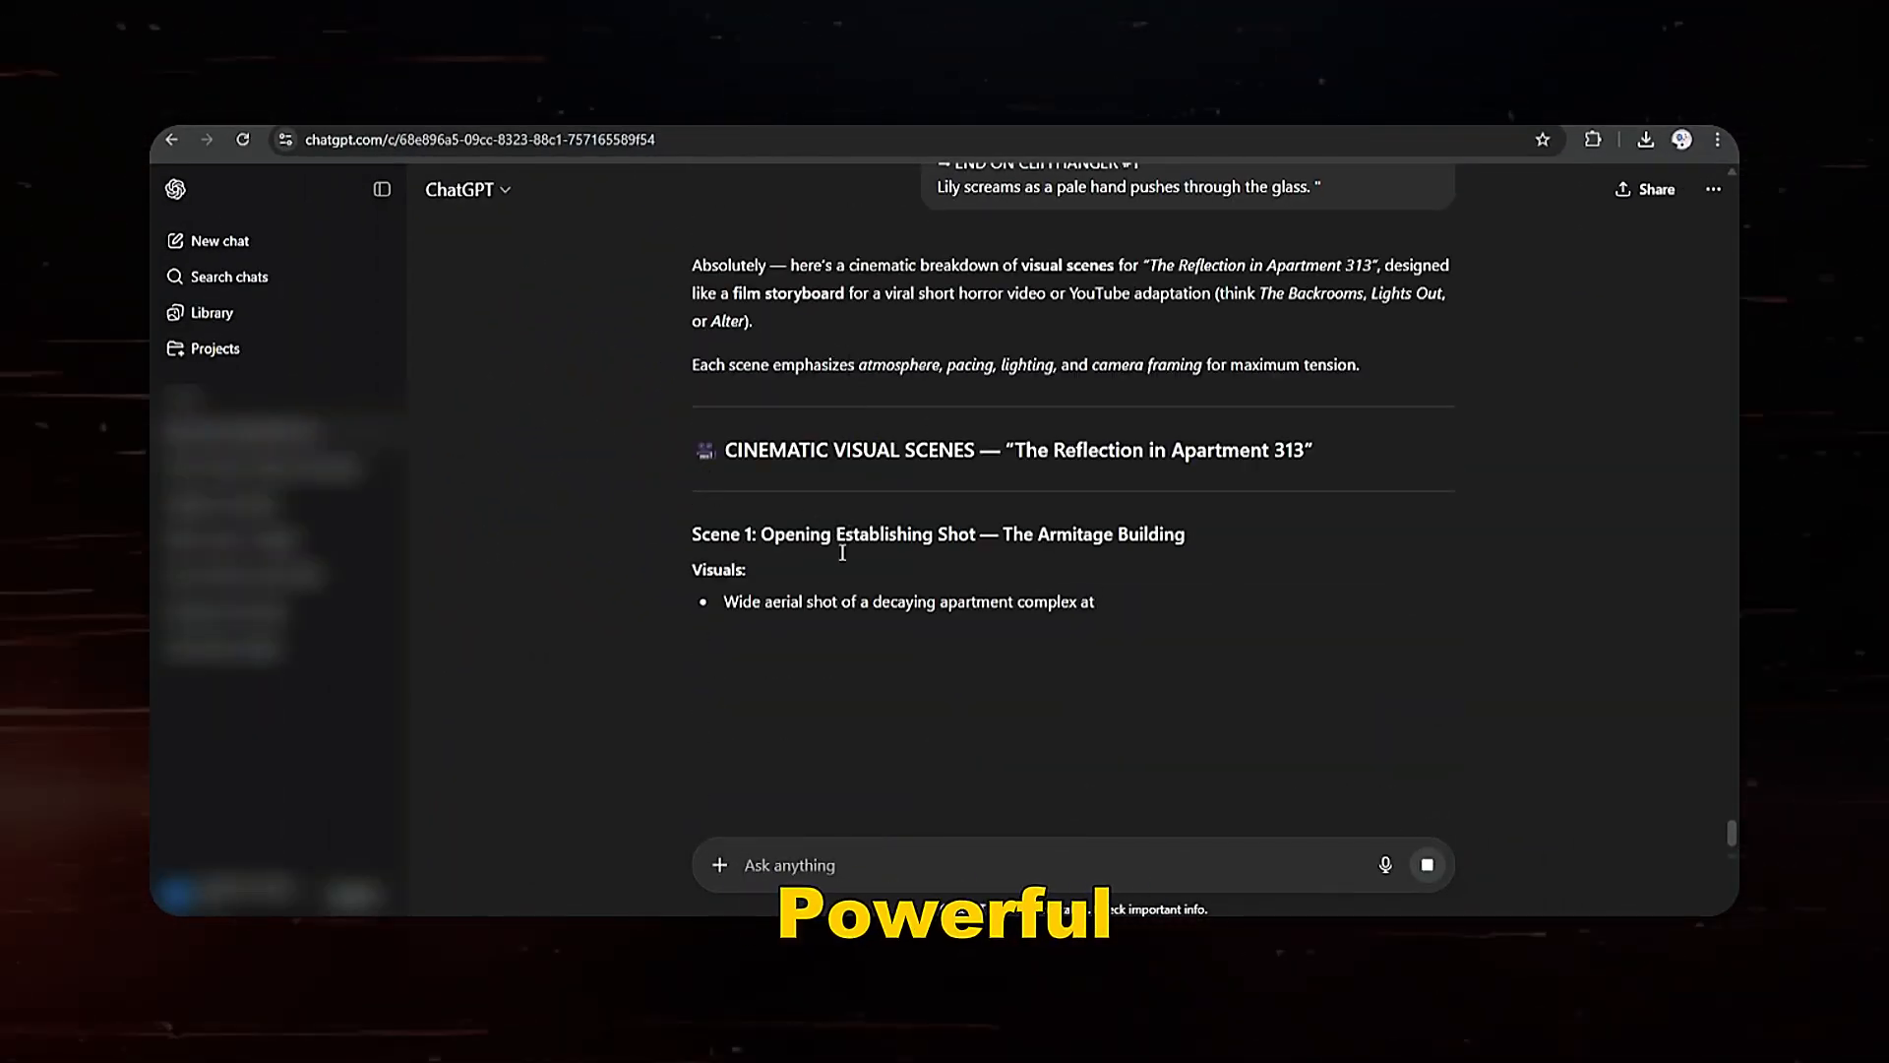
Step: Copy the Scene 1 description, paste it over the scene placeholder in Grok's cinematic 16:9 horror image prompt, and generate the images
scroll(1168, 732, "down", 15)
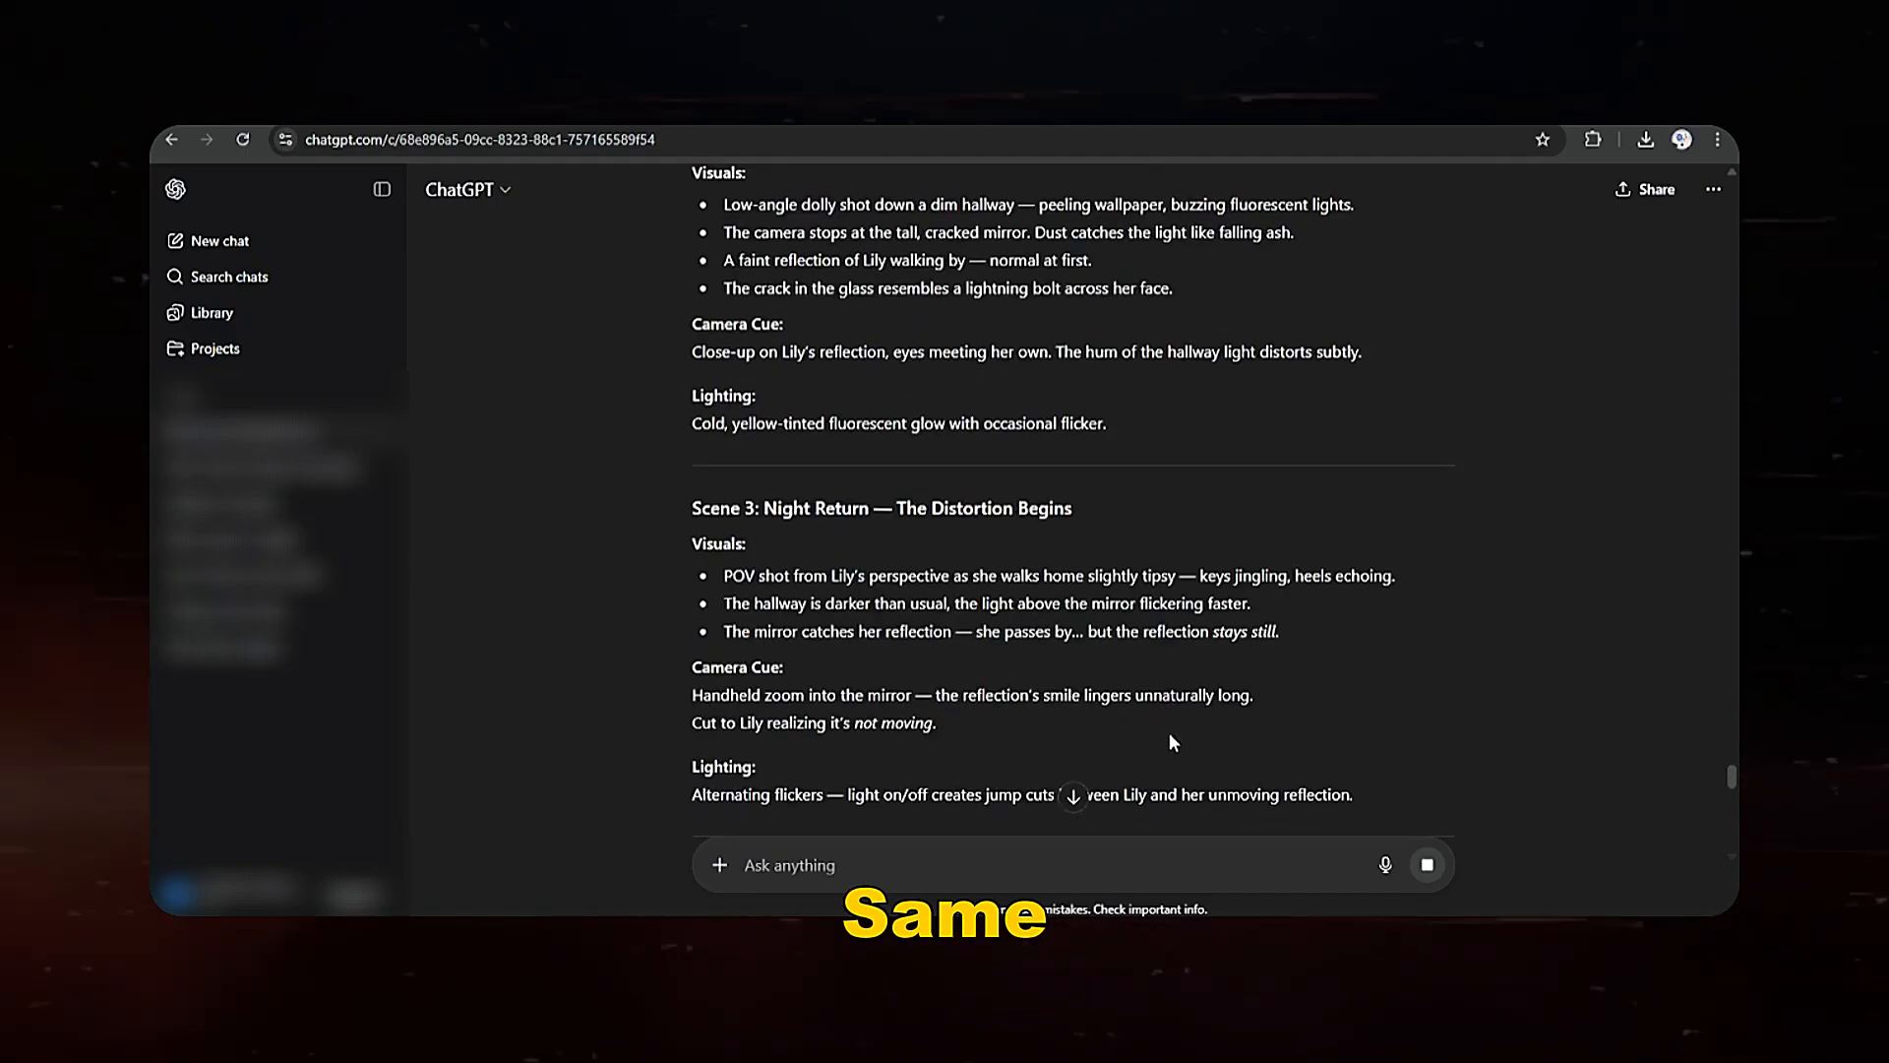
scroll(1169, 767, "down", 15)
scroll(1123, 710, "up", 20)
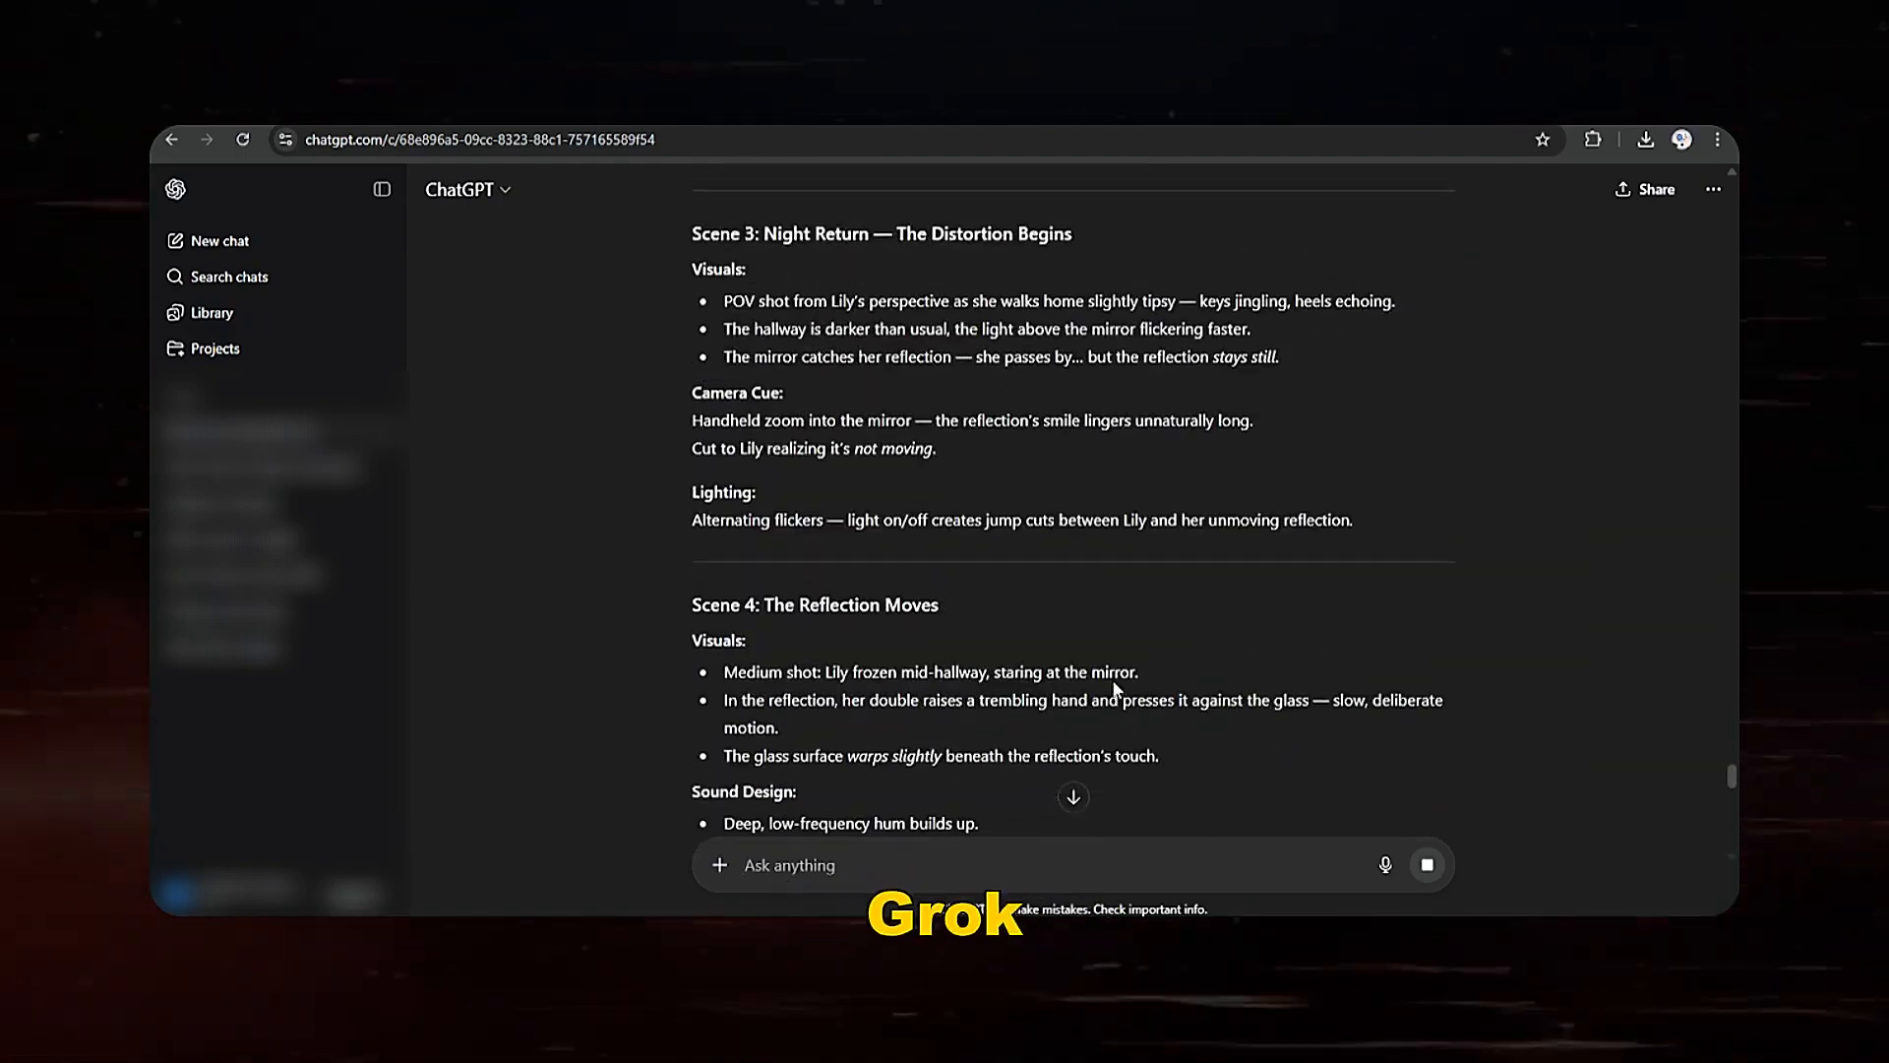
scroll(1110, 679, "up", 12)
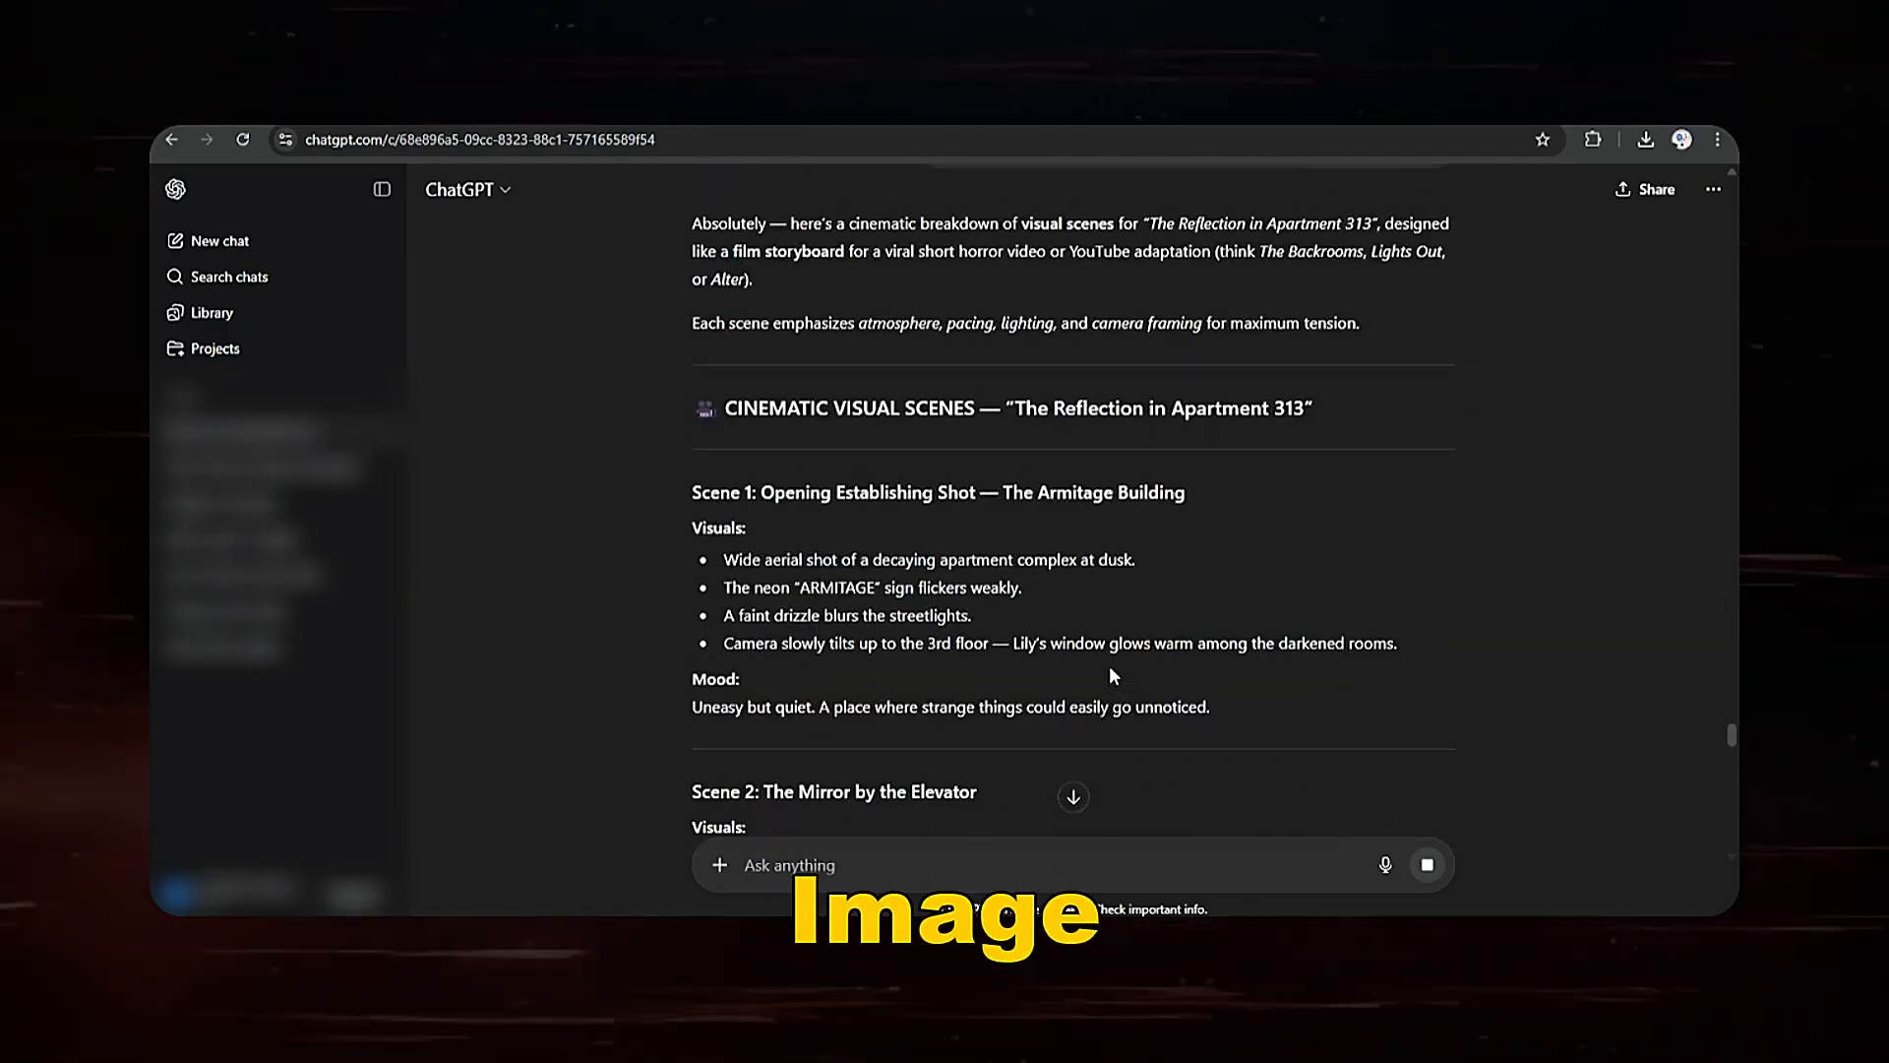
left_click_drag(1212, 706, 655, 488)
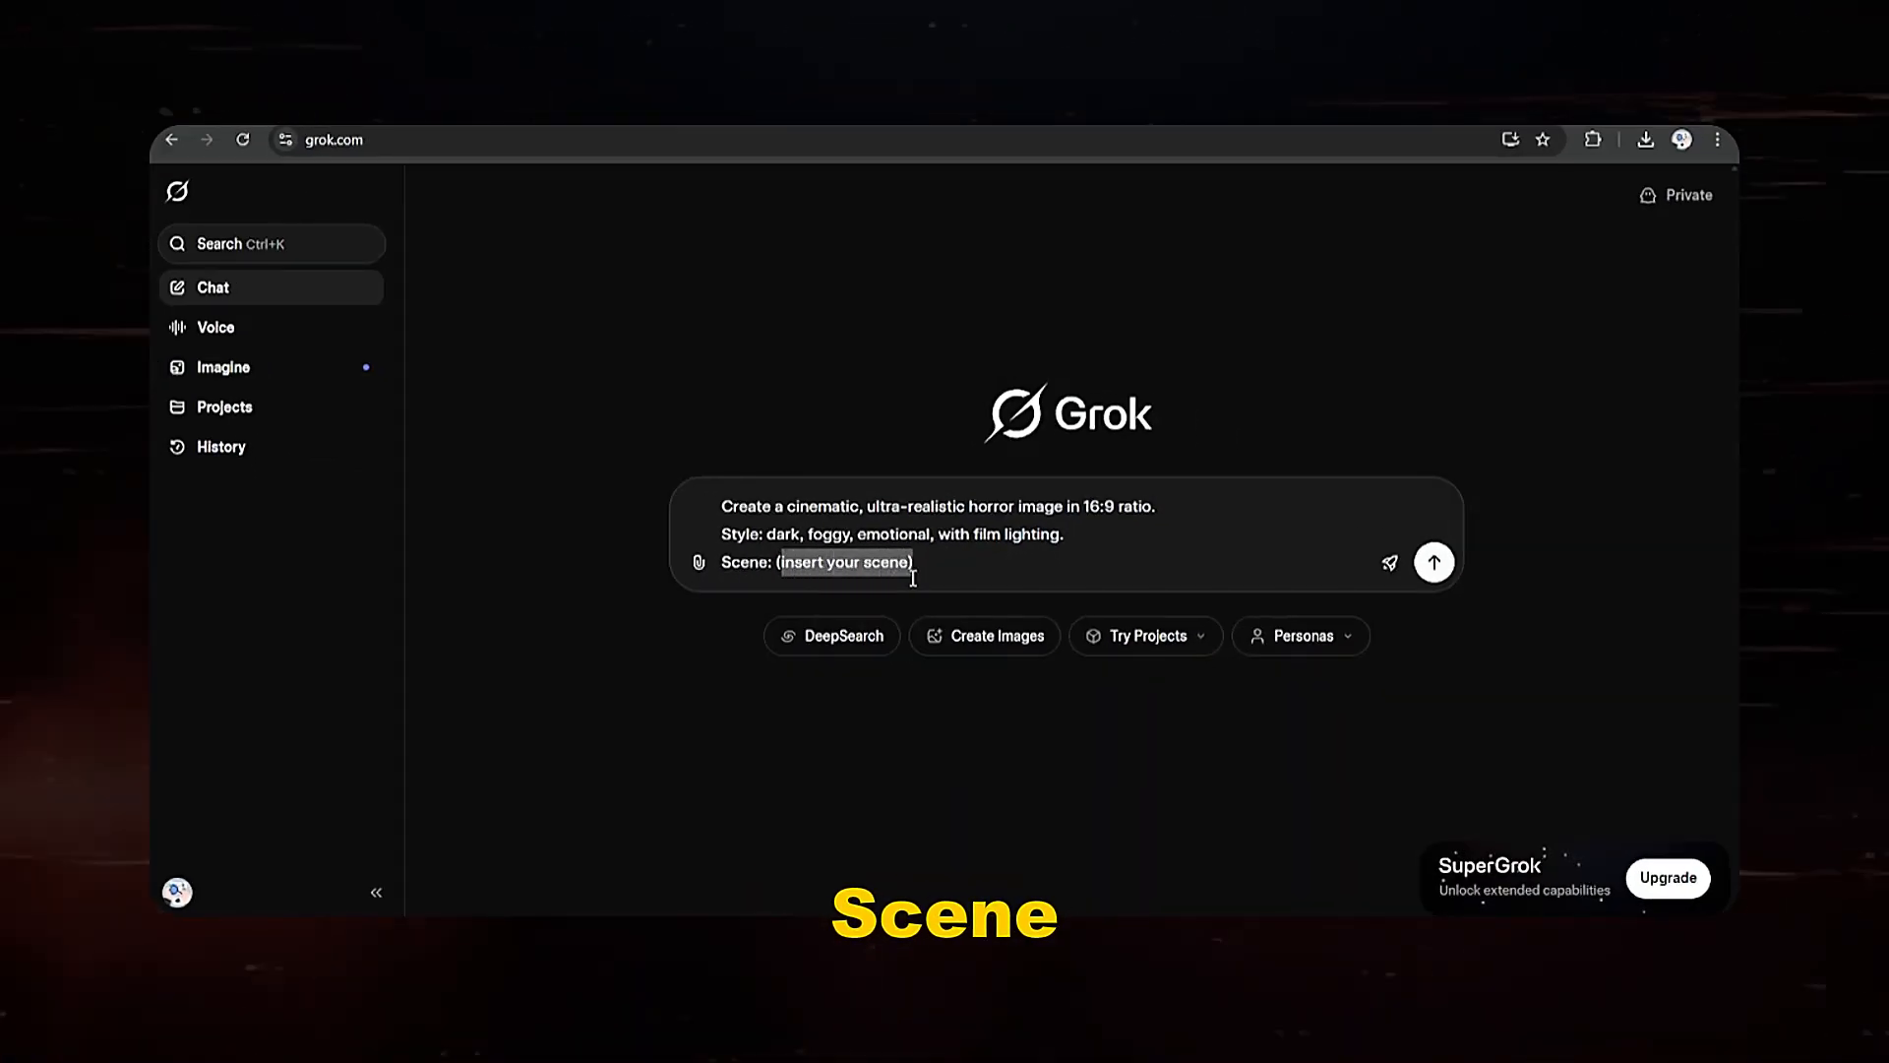
key("ctrl+v")
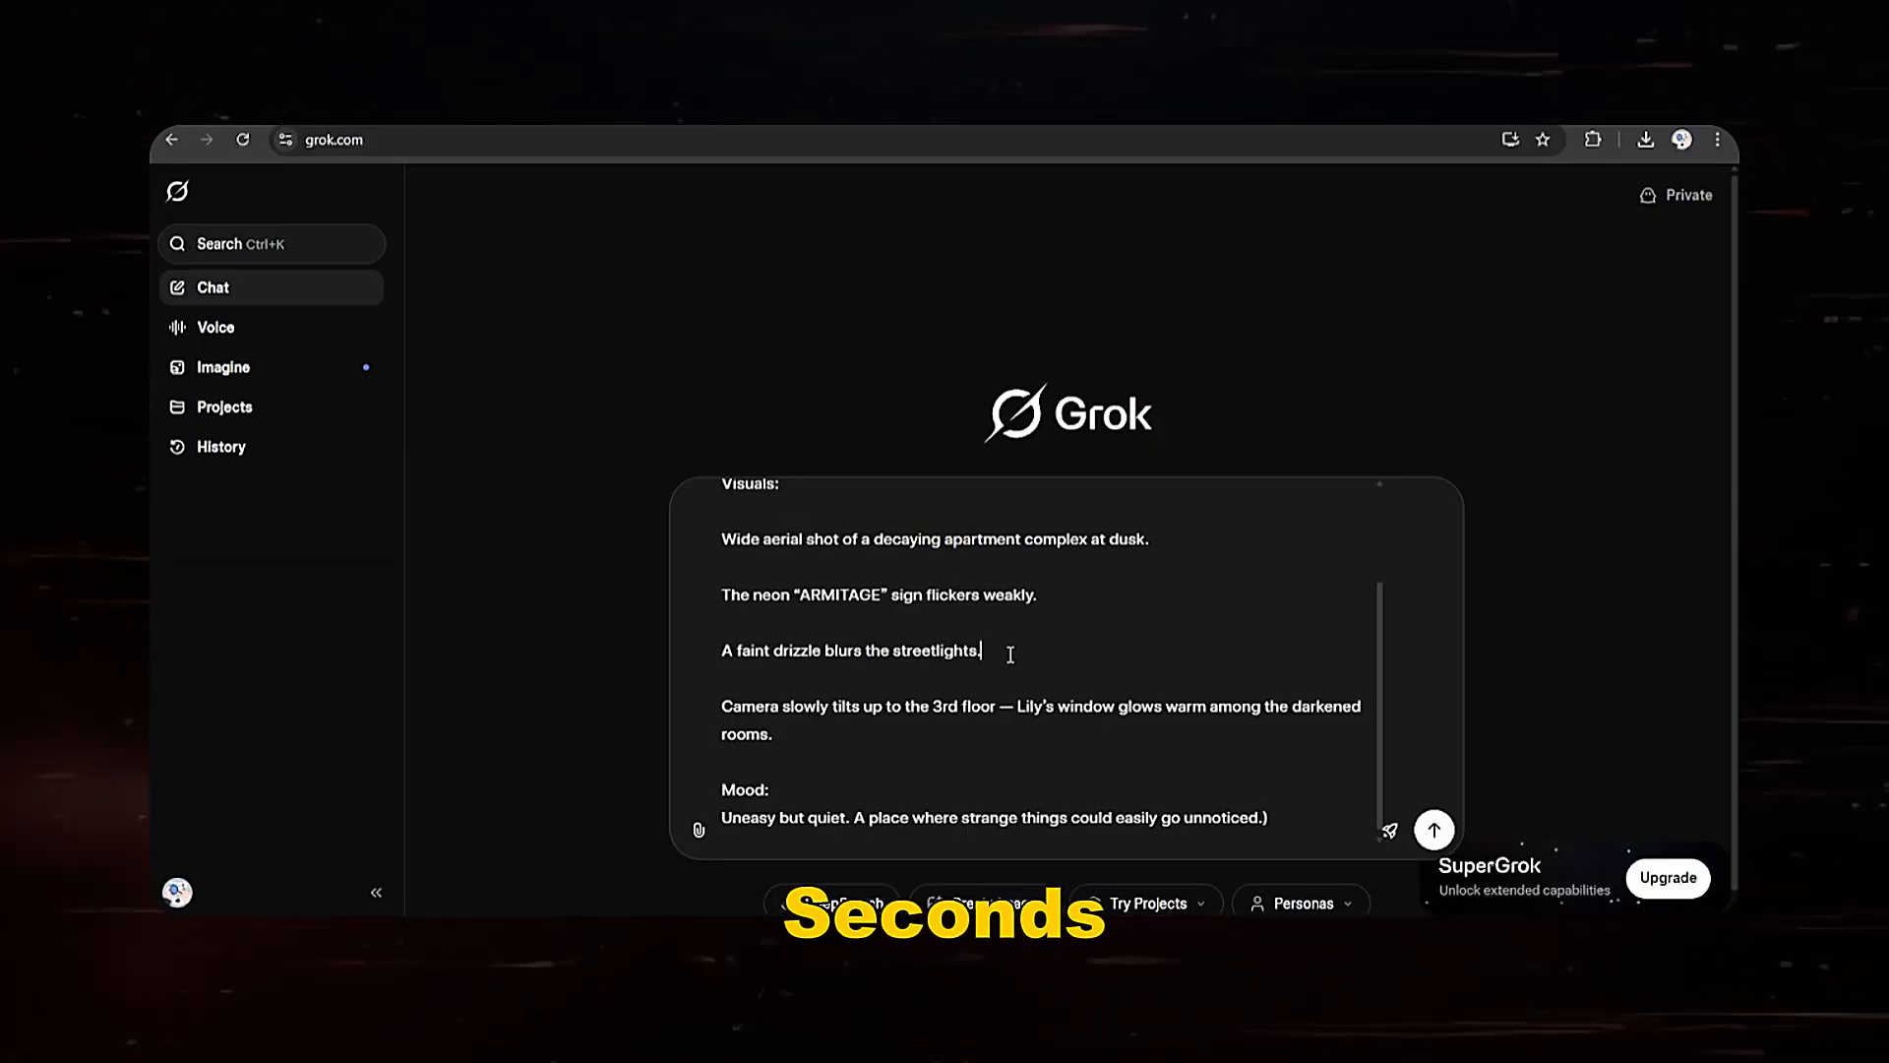
key("Return")
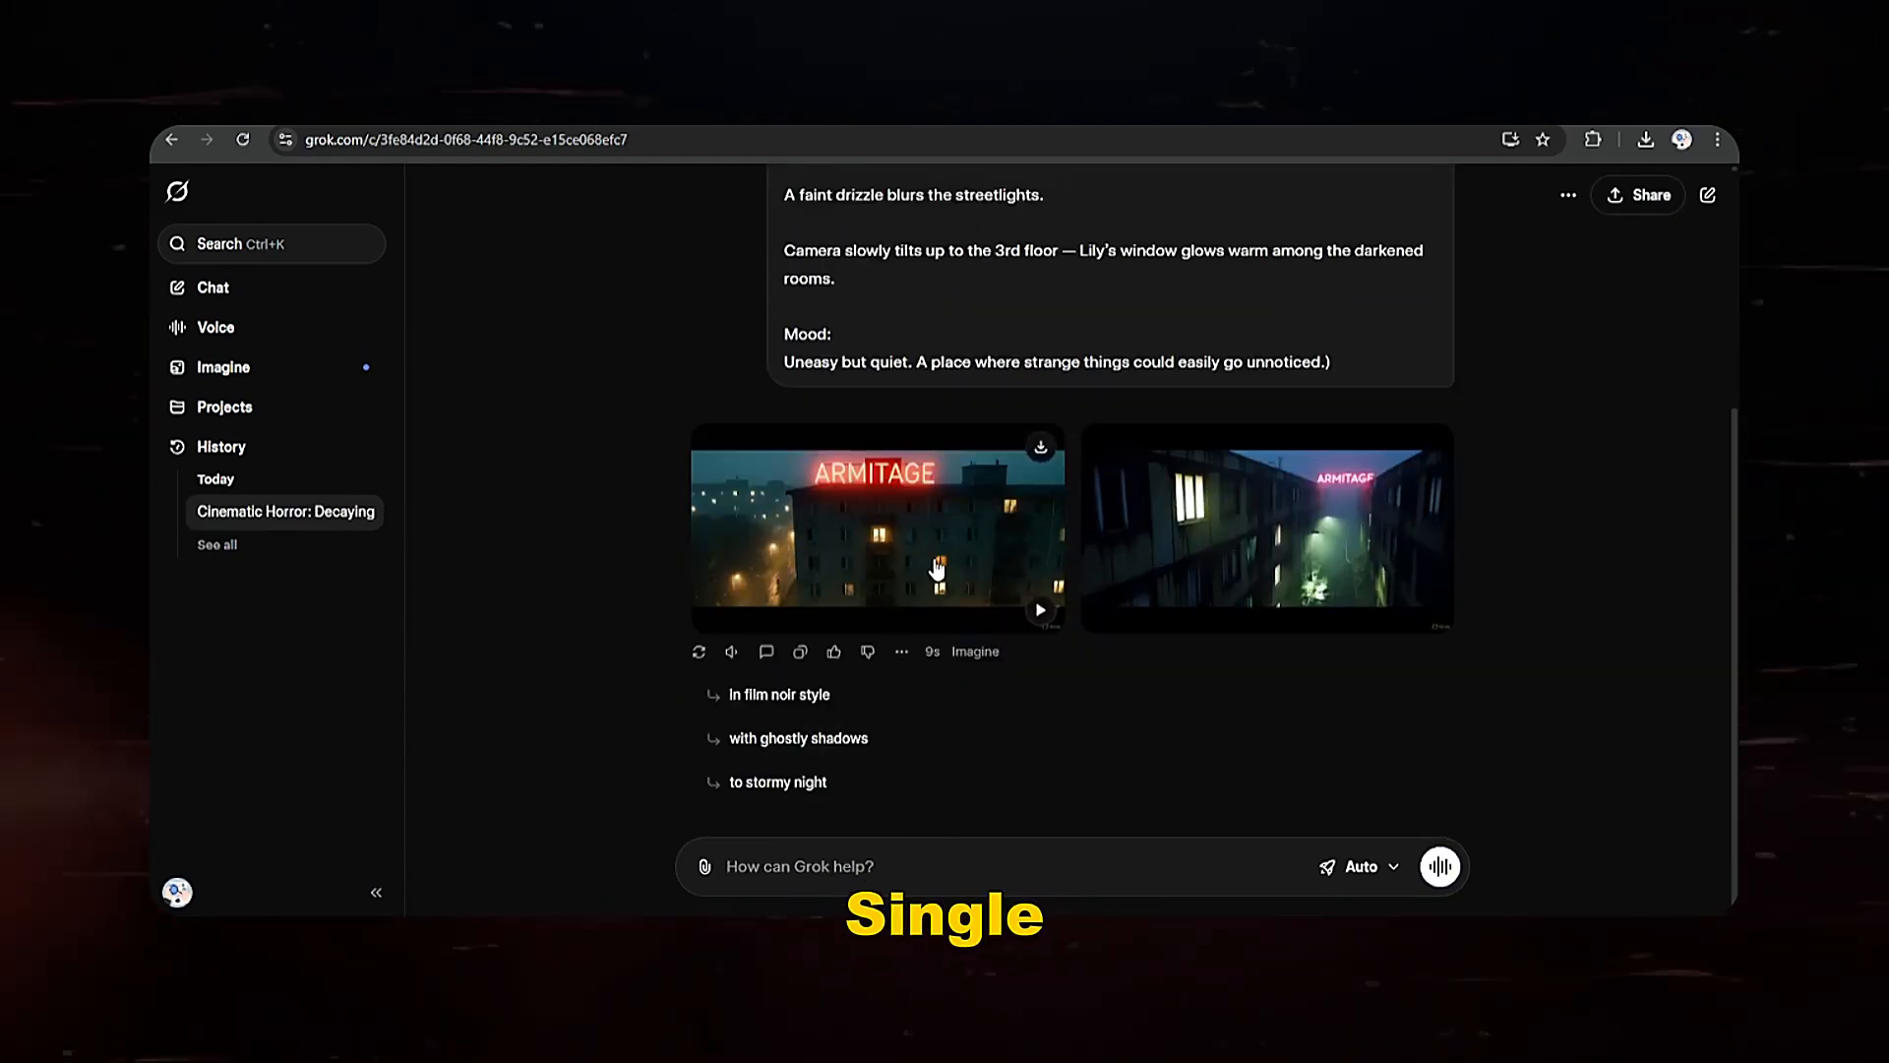
Step: Open the generated images, compare both versions, and choose the one with the large red ARMITAGE sign on the building's roof
left_click(936, 568)
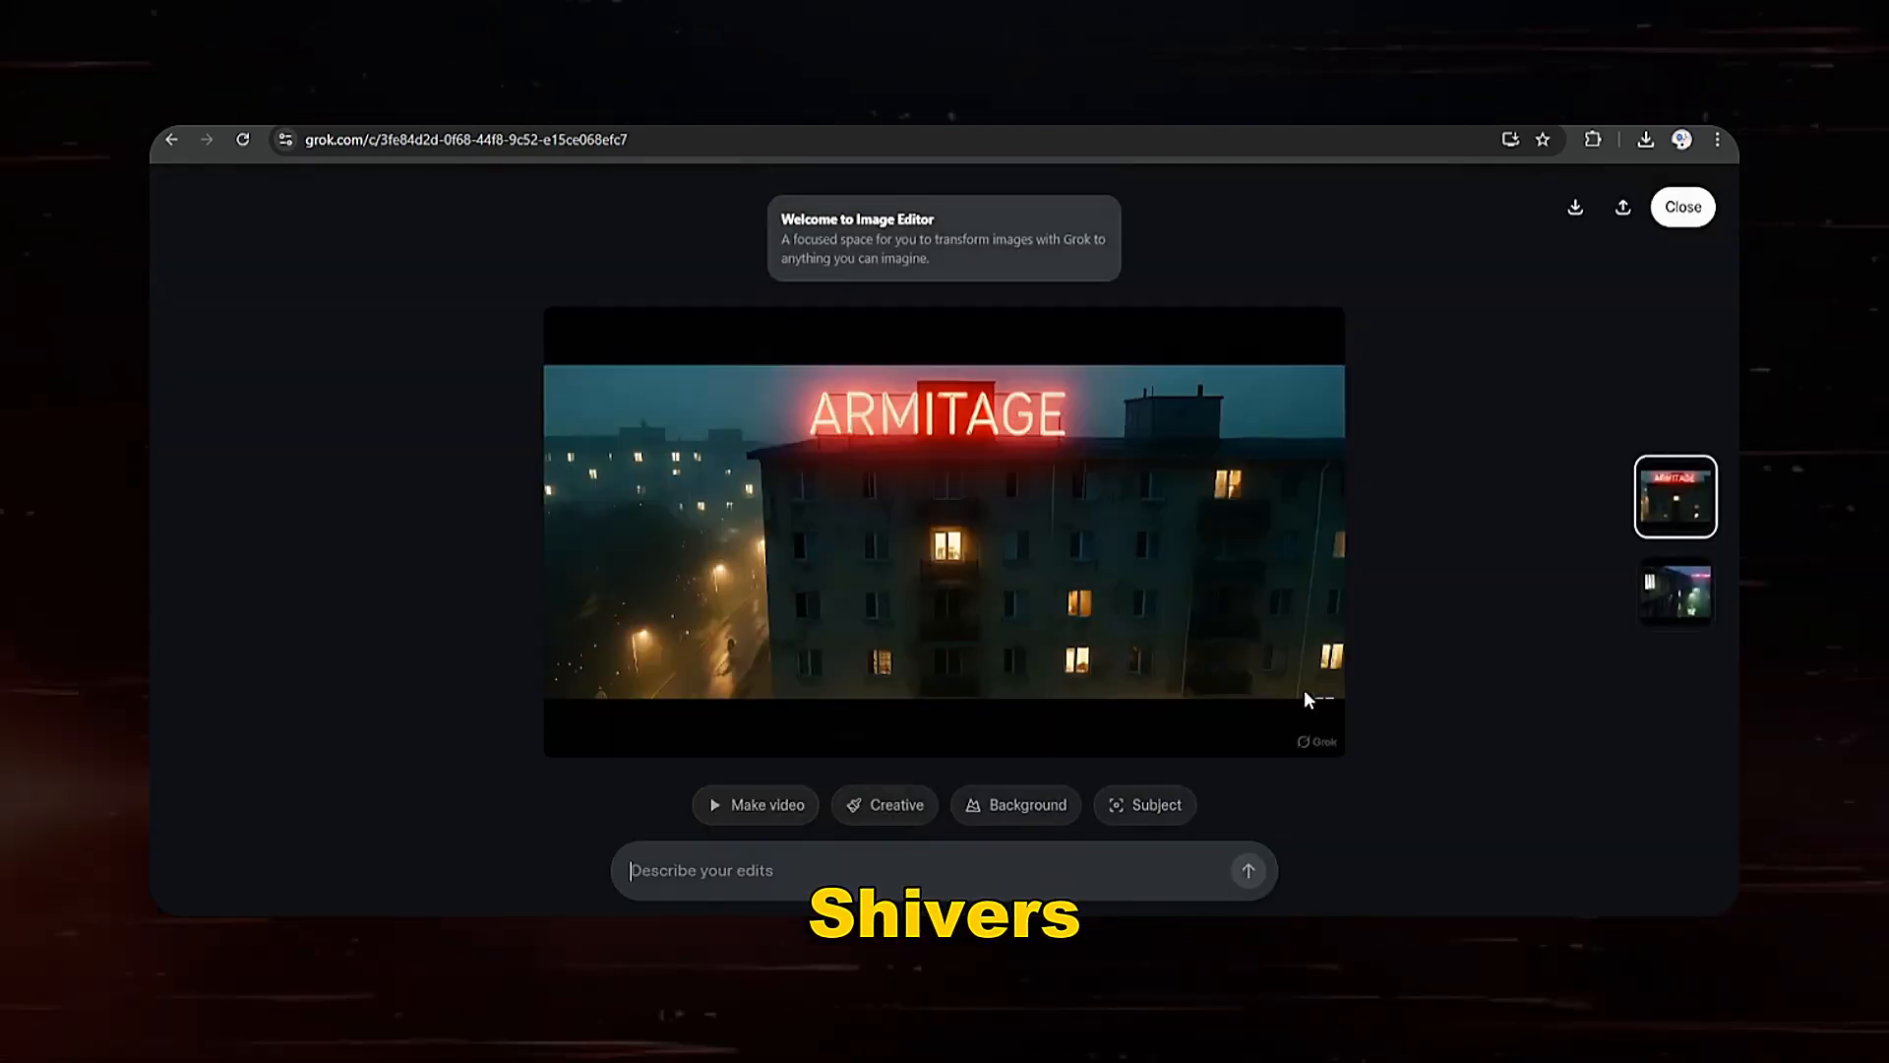
left_click(1684, 620)
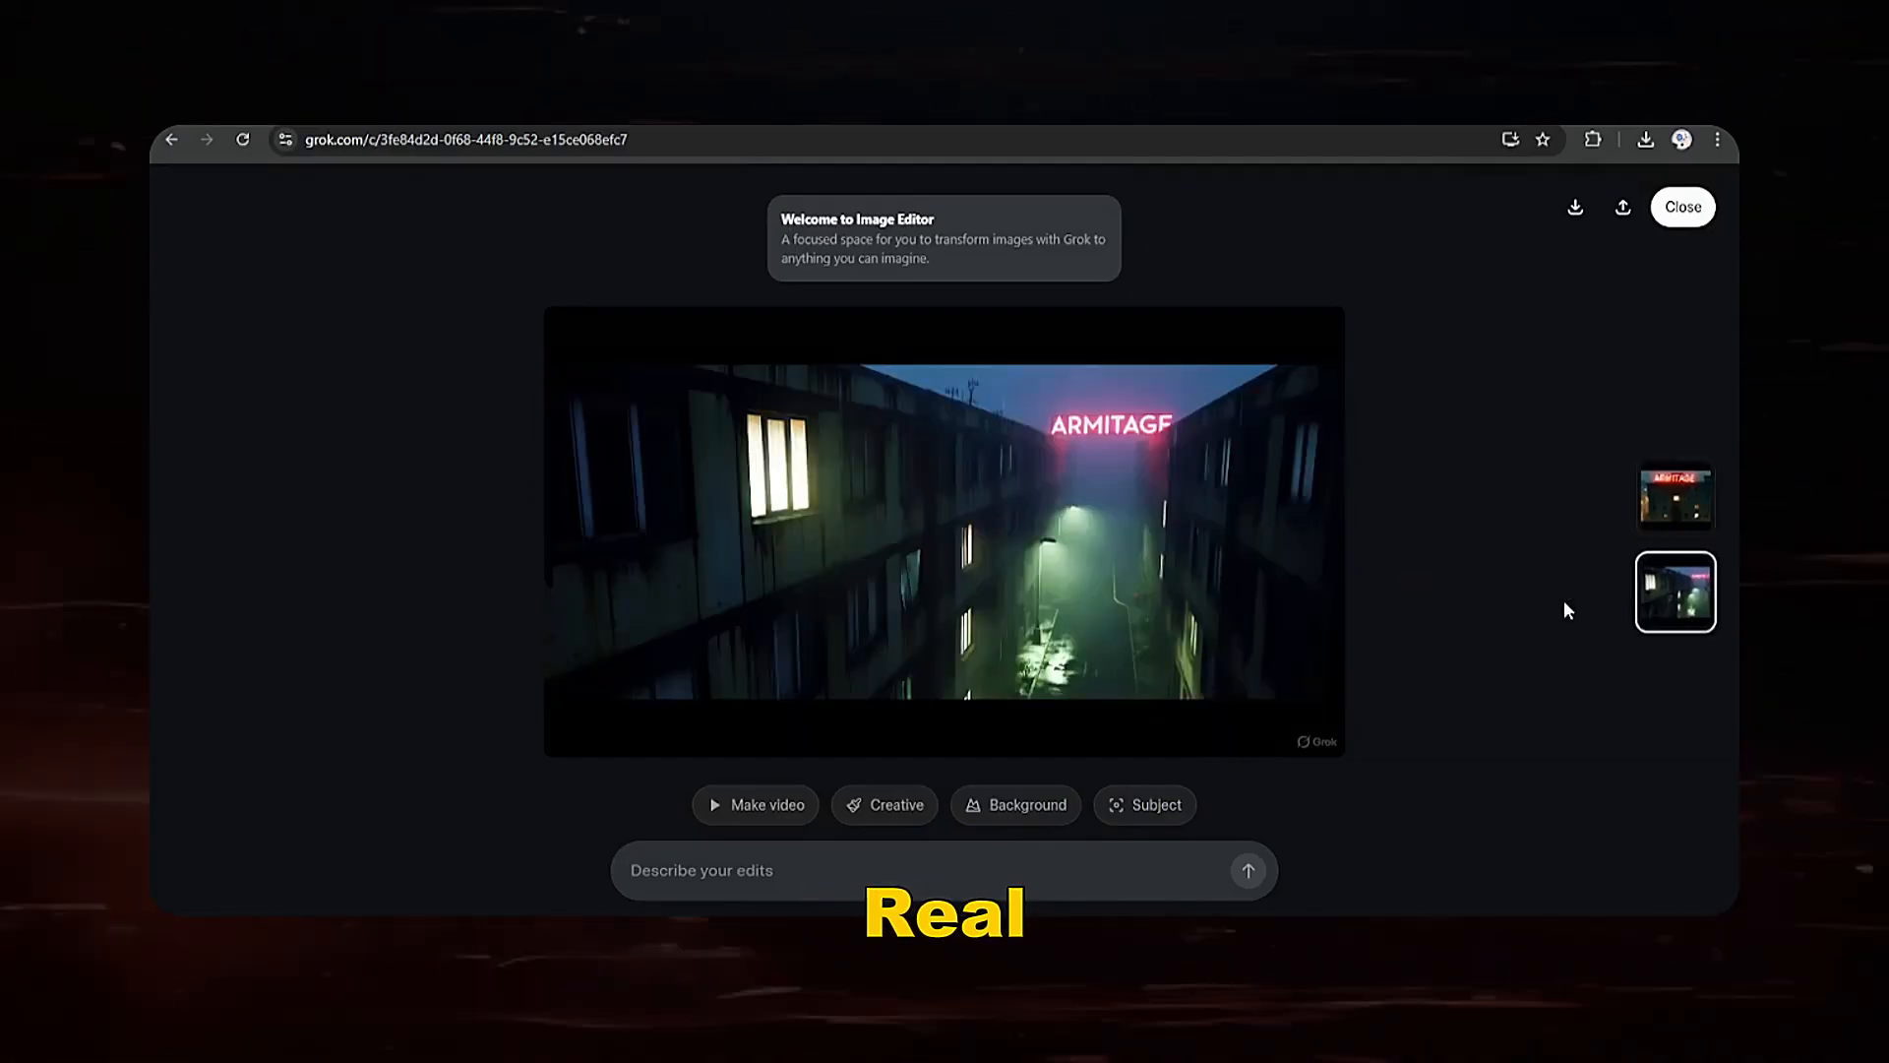
left_click(1676, 514)
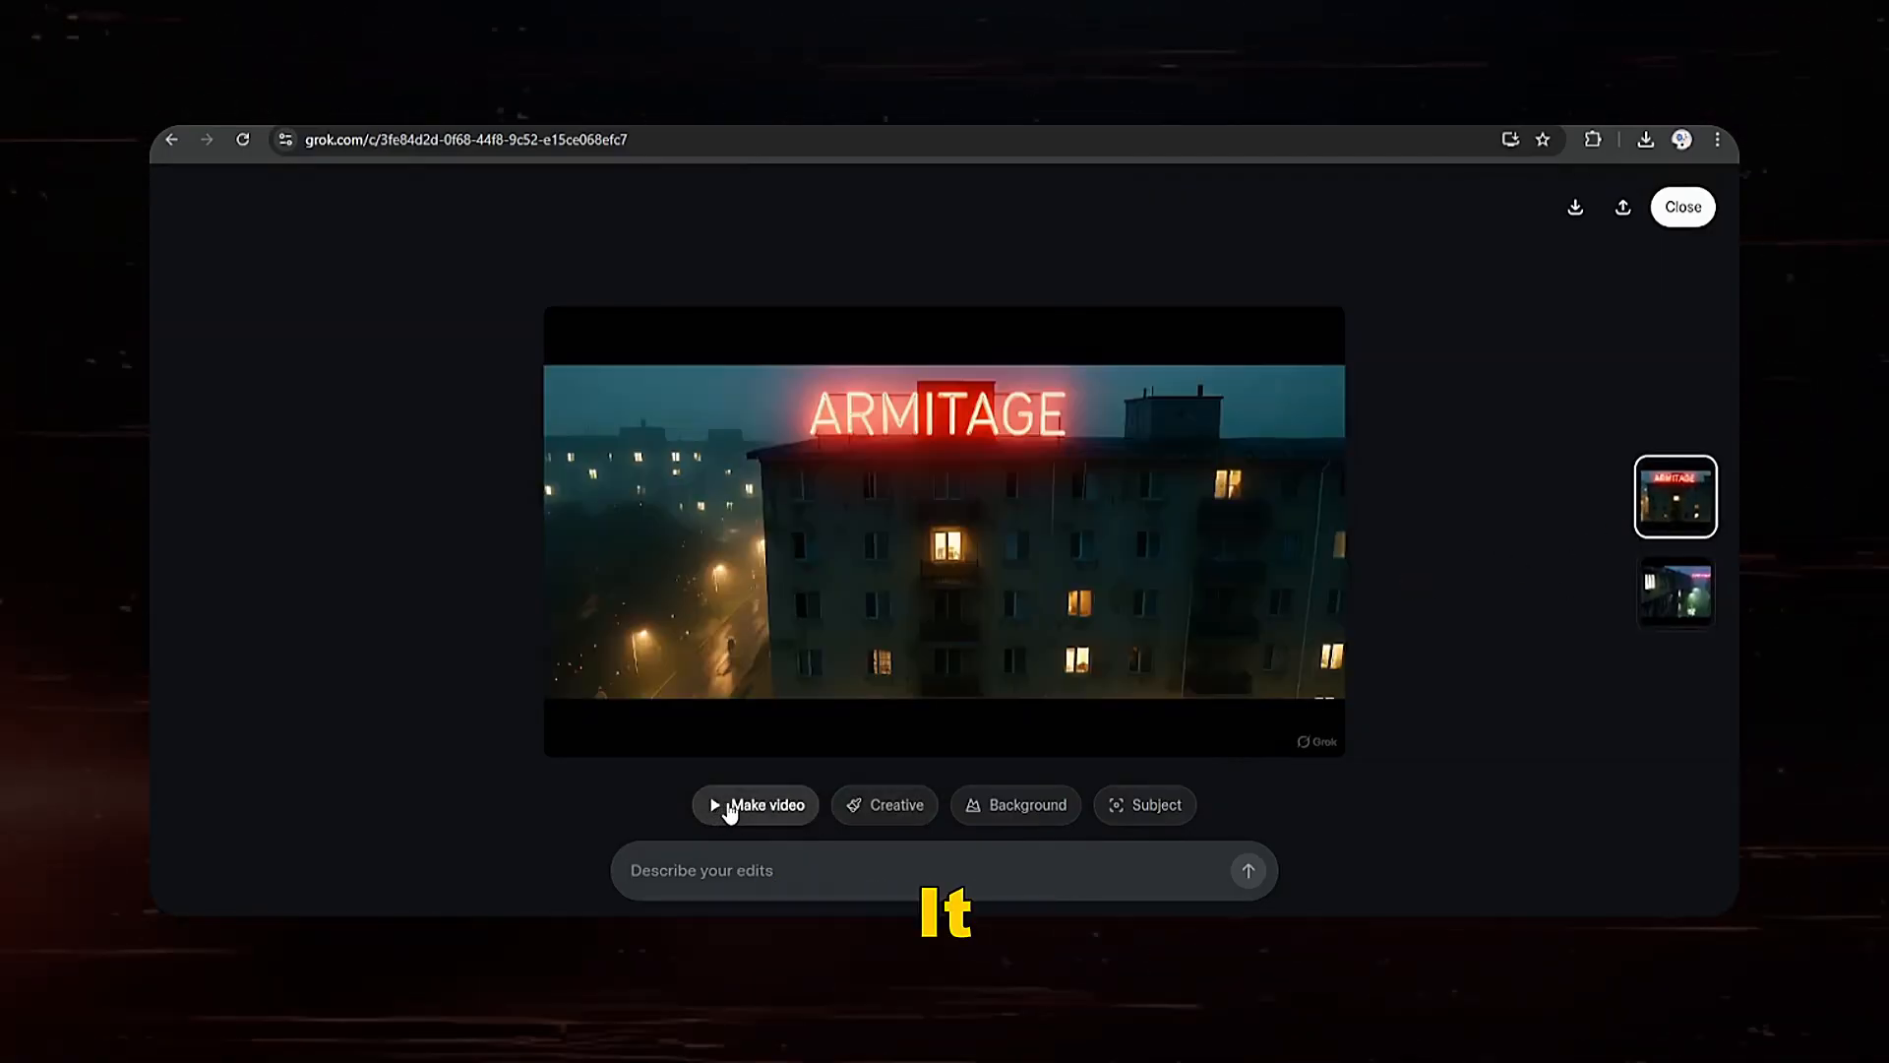
Step: Make a video from the chosen ARMITAGE image and download it
left_click(726, 803)
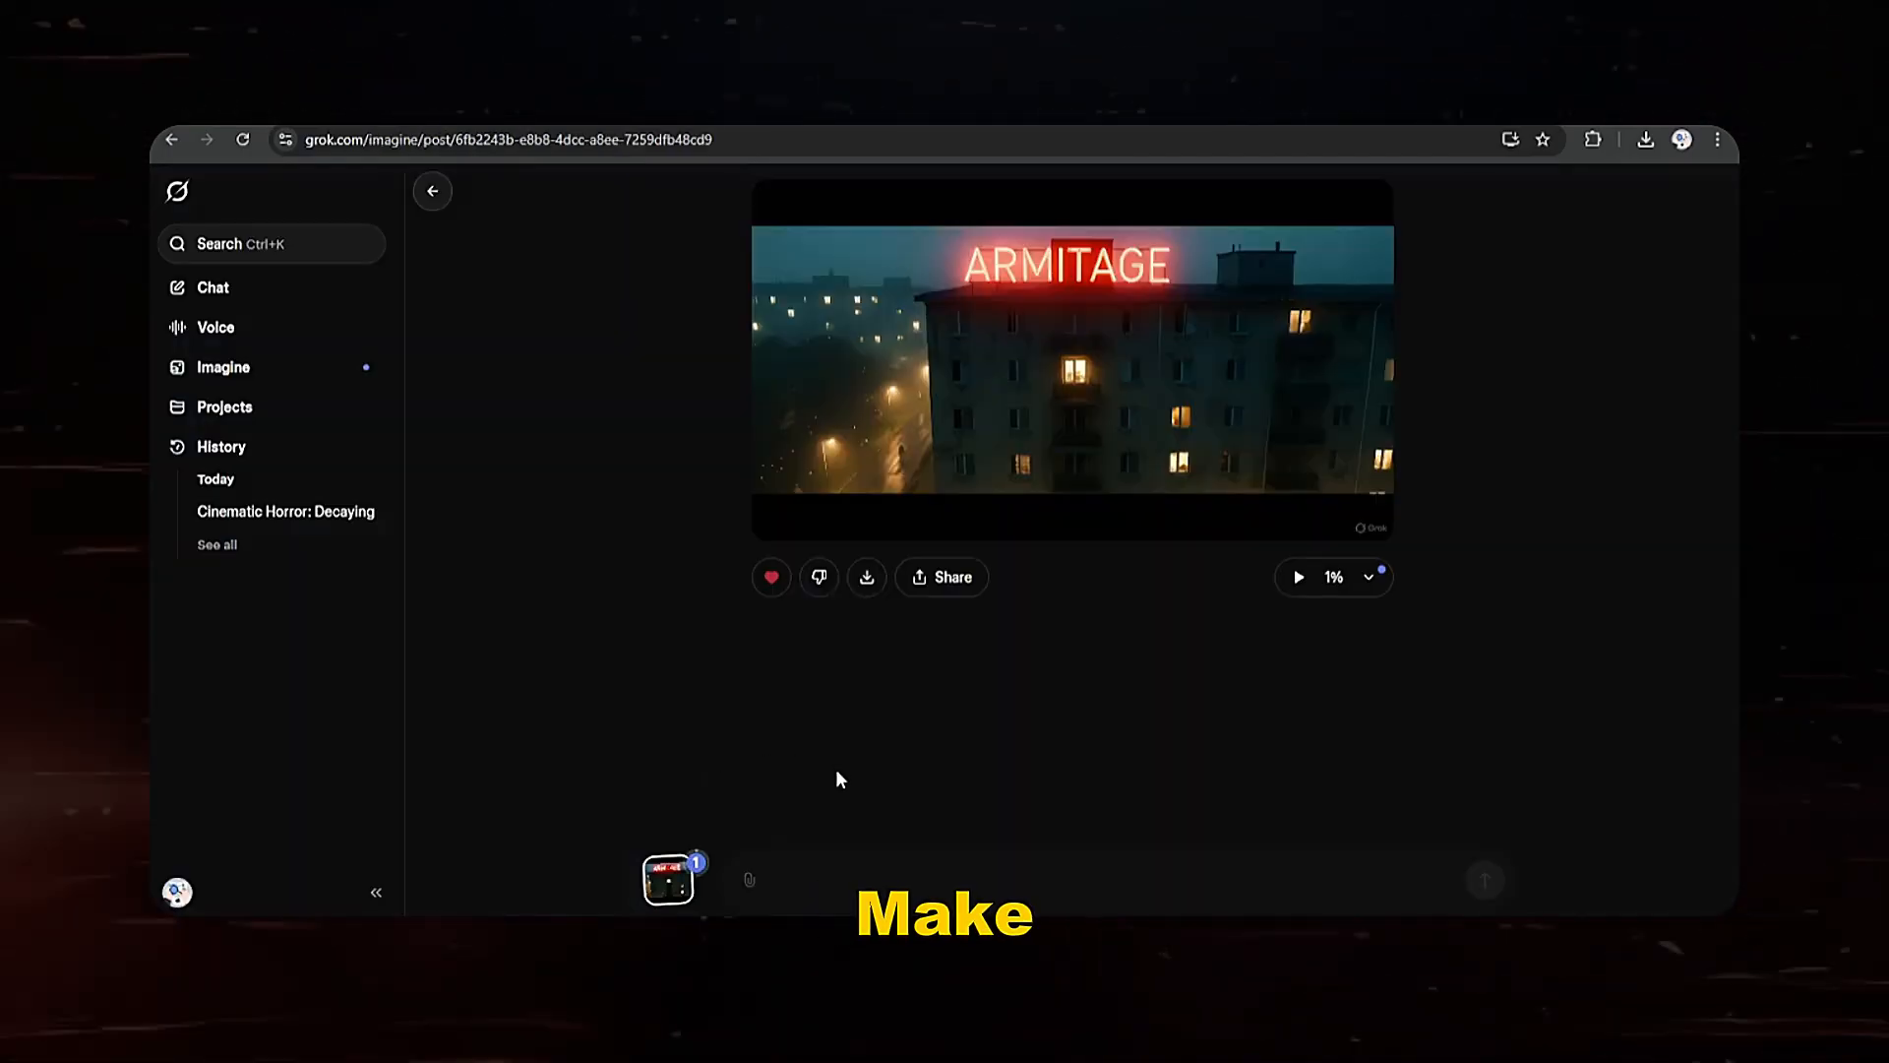
left_click(1371, 579)
left_click(1370, 579)
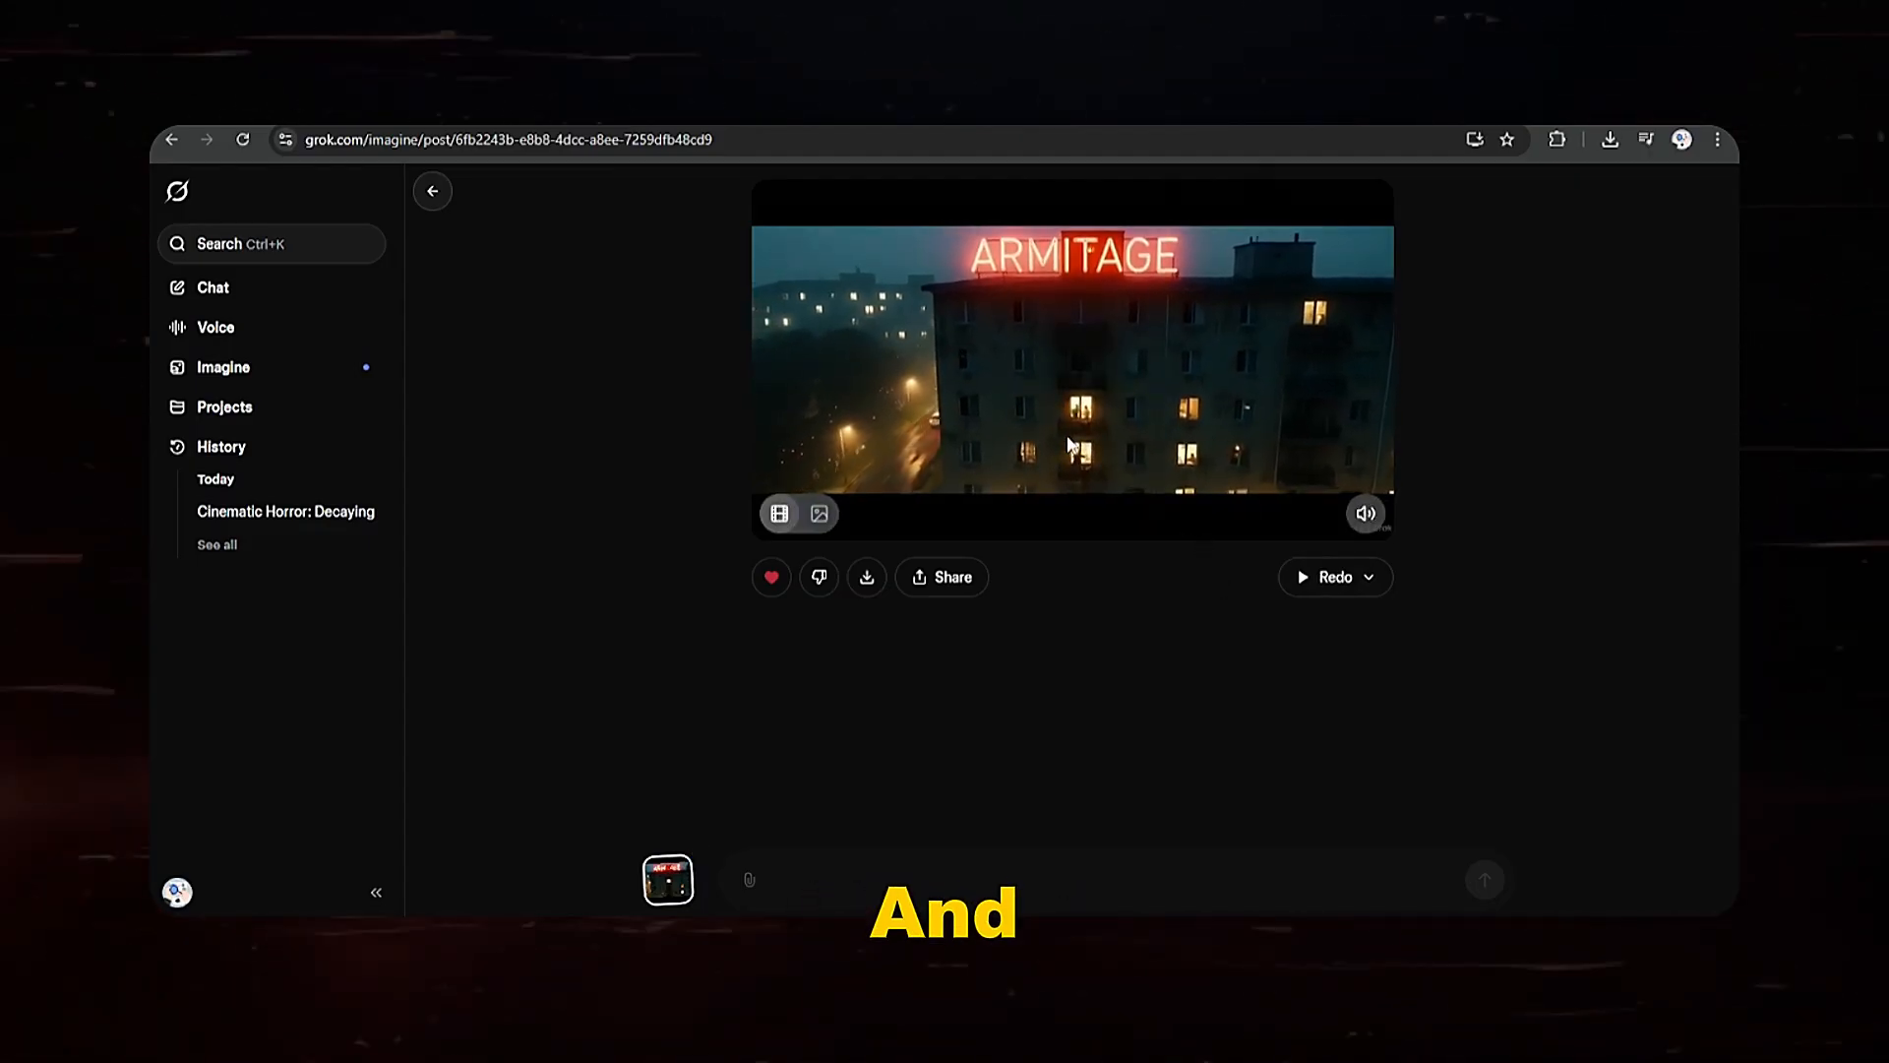
left_click(867, 582)
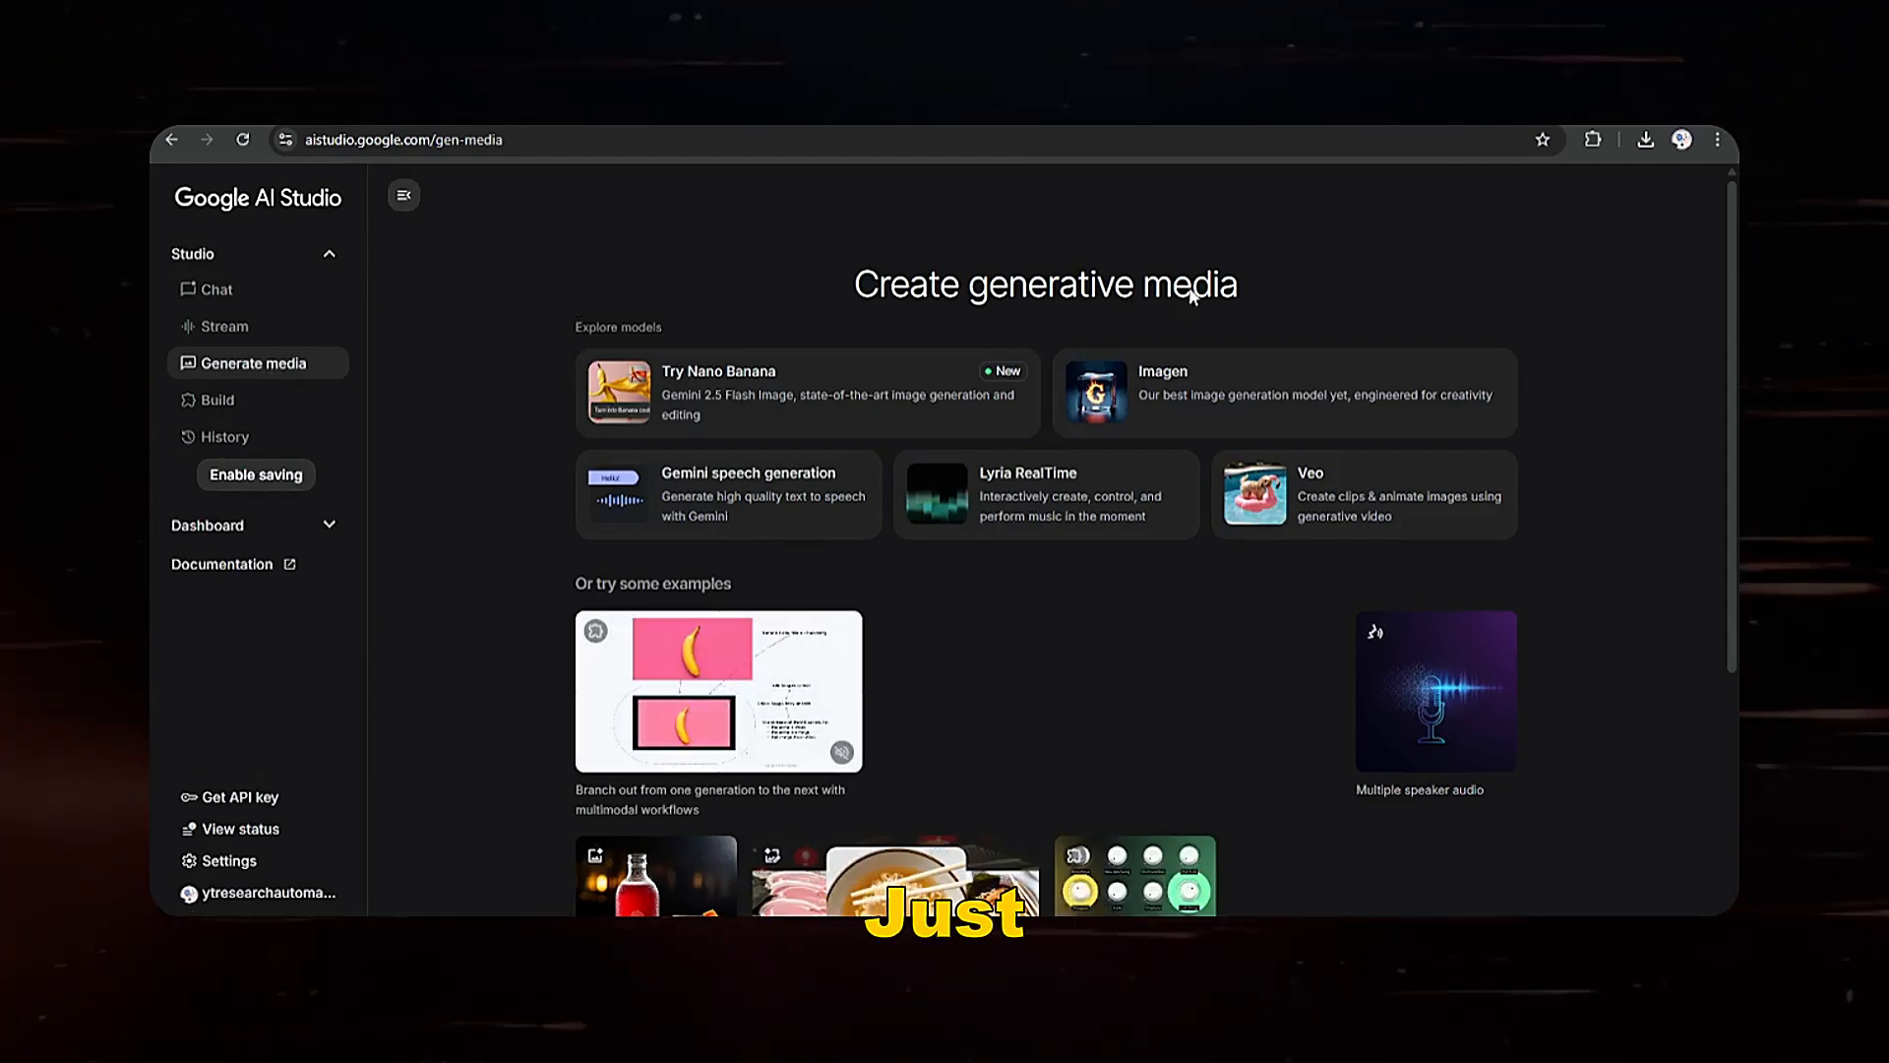
Step: Open Gemini speech generation in Google AI Studio and choose the Charon voice for the story narration
left_click(714, 495)
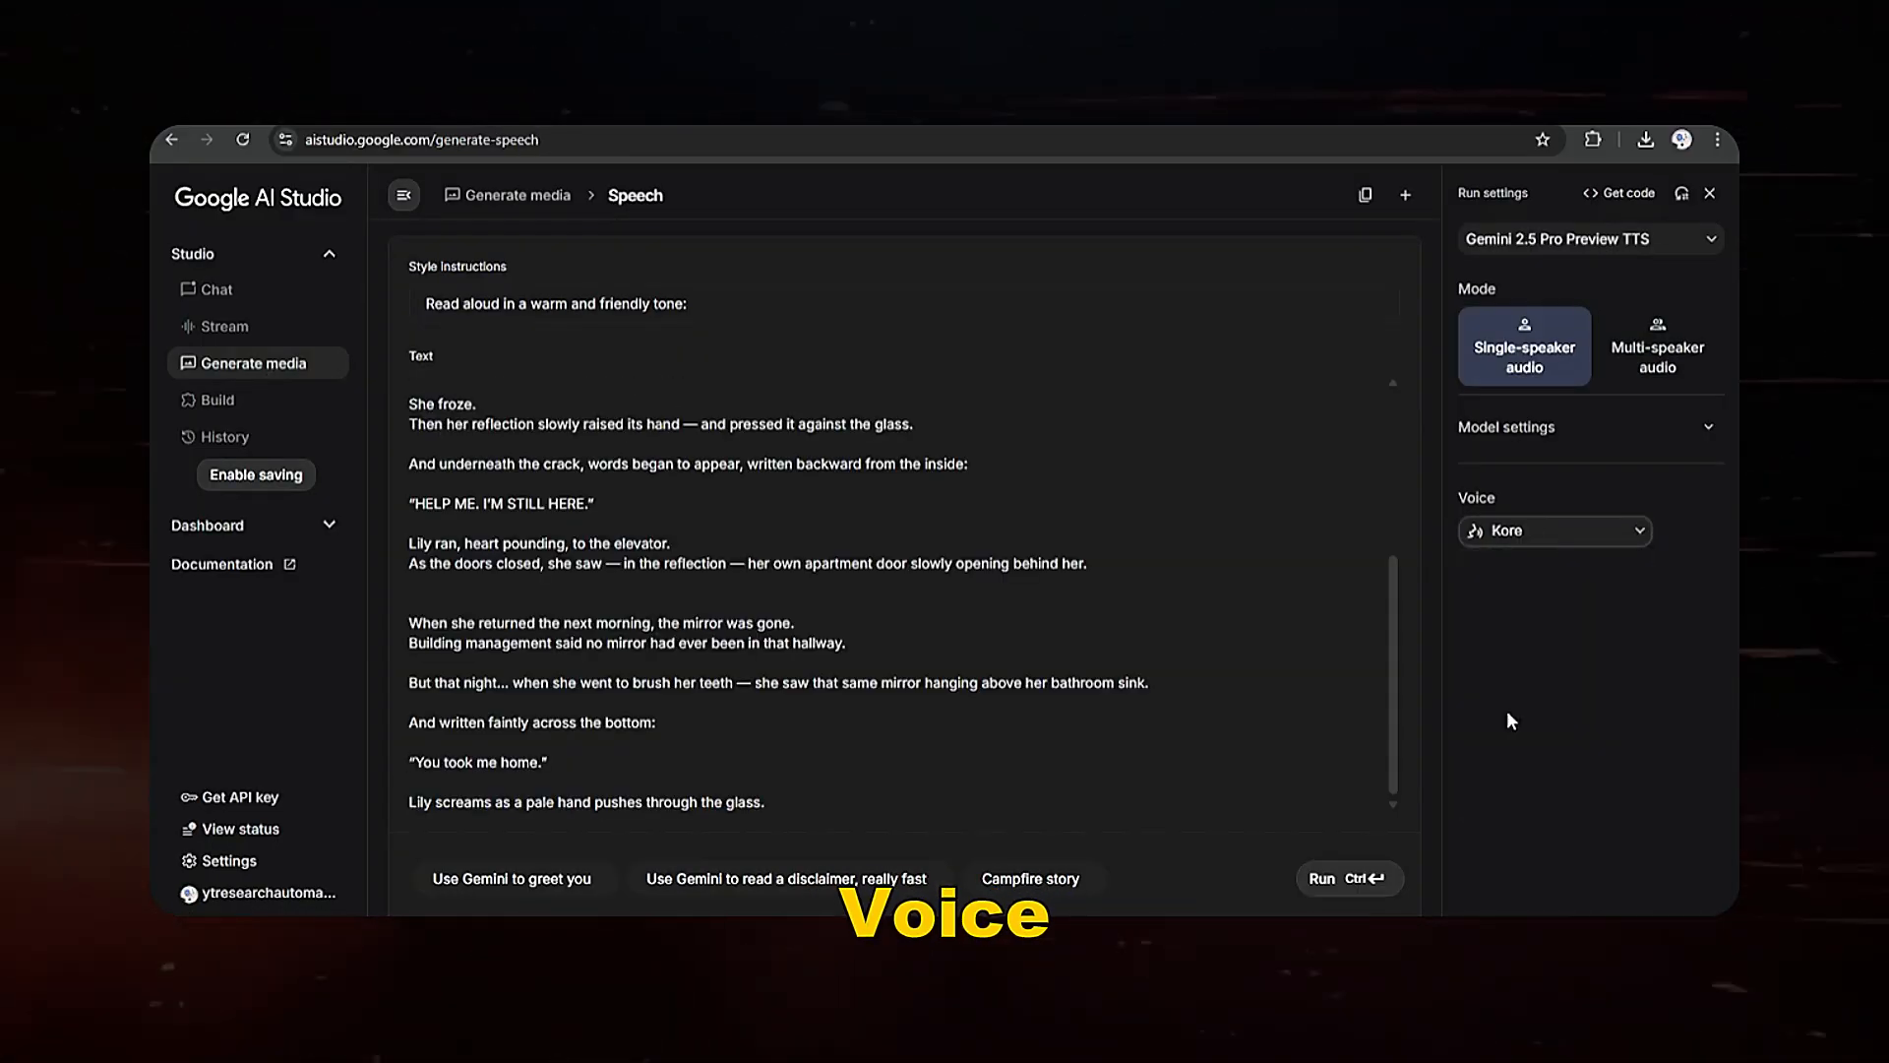
left_click(1554, 530)
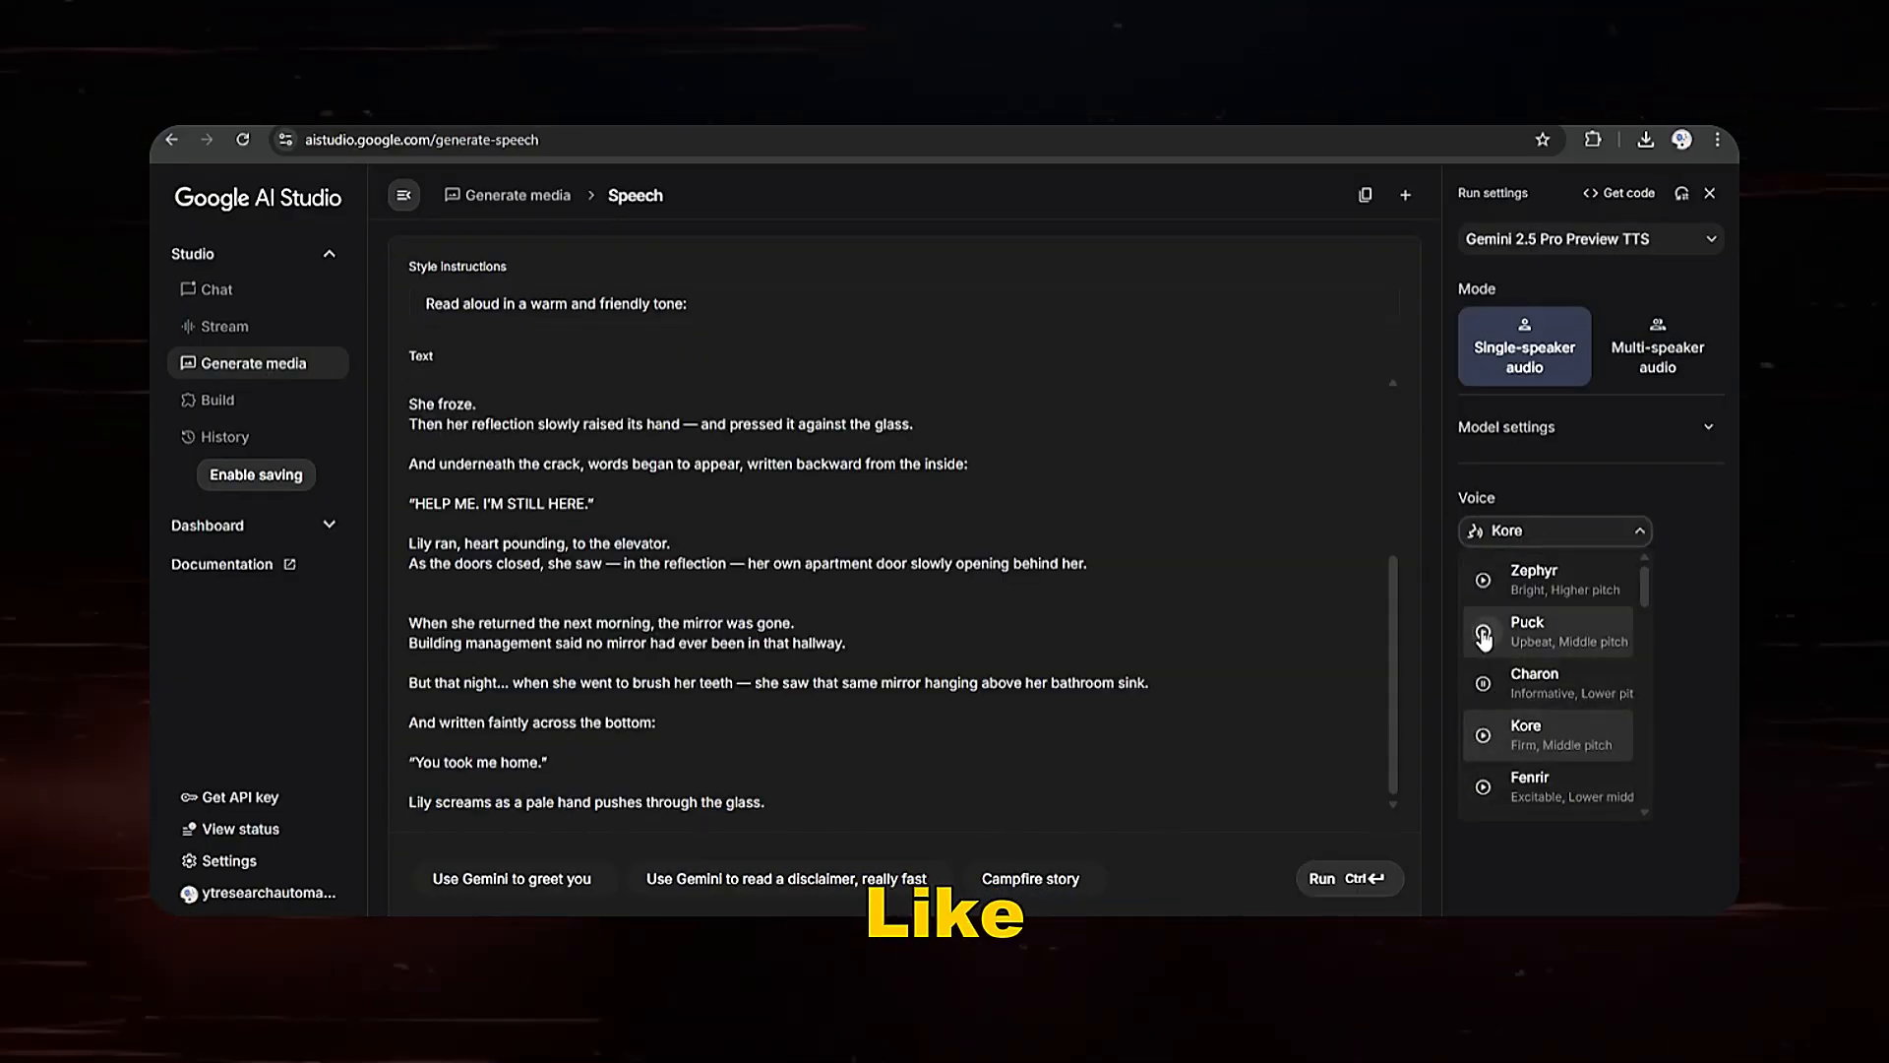
left_click(1518, 678)
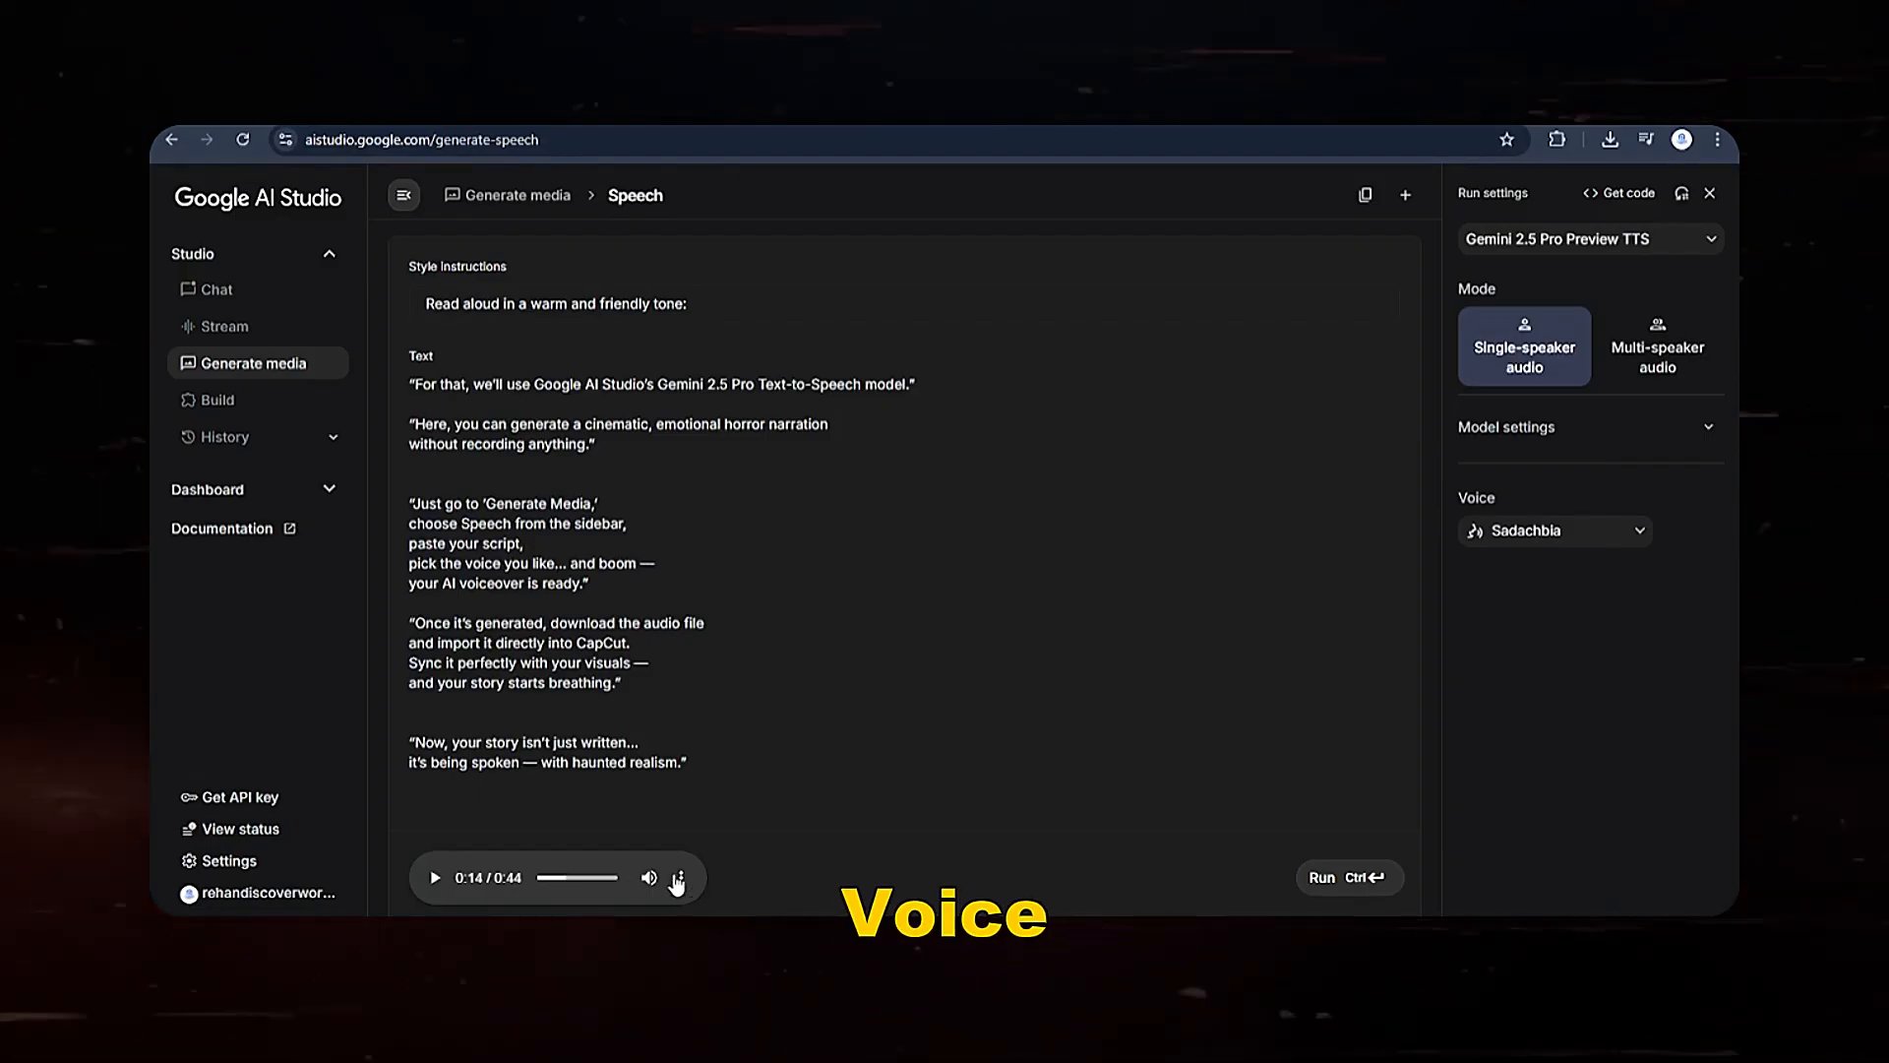
Step: Download the generated voiceover audio and enter a file name beginning with "Gemi"
left_click(673, 815)
type("Gemi")
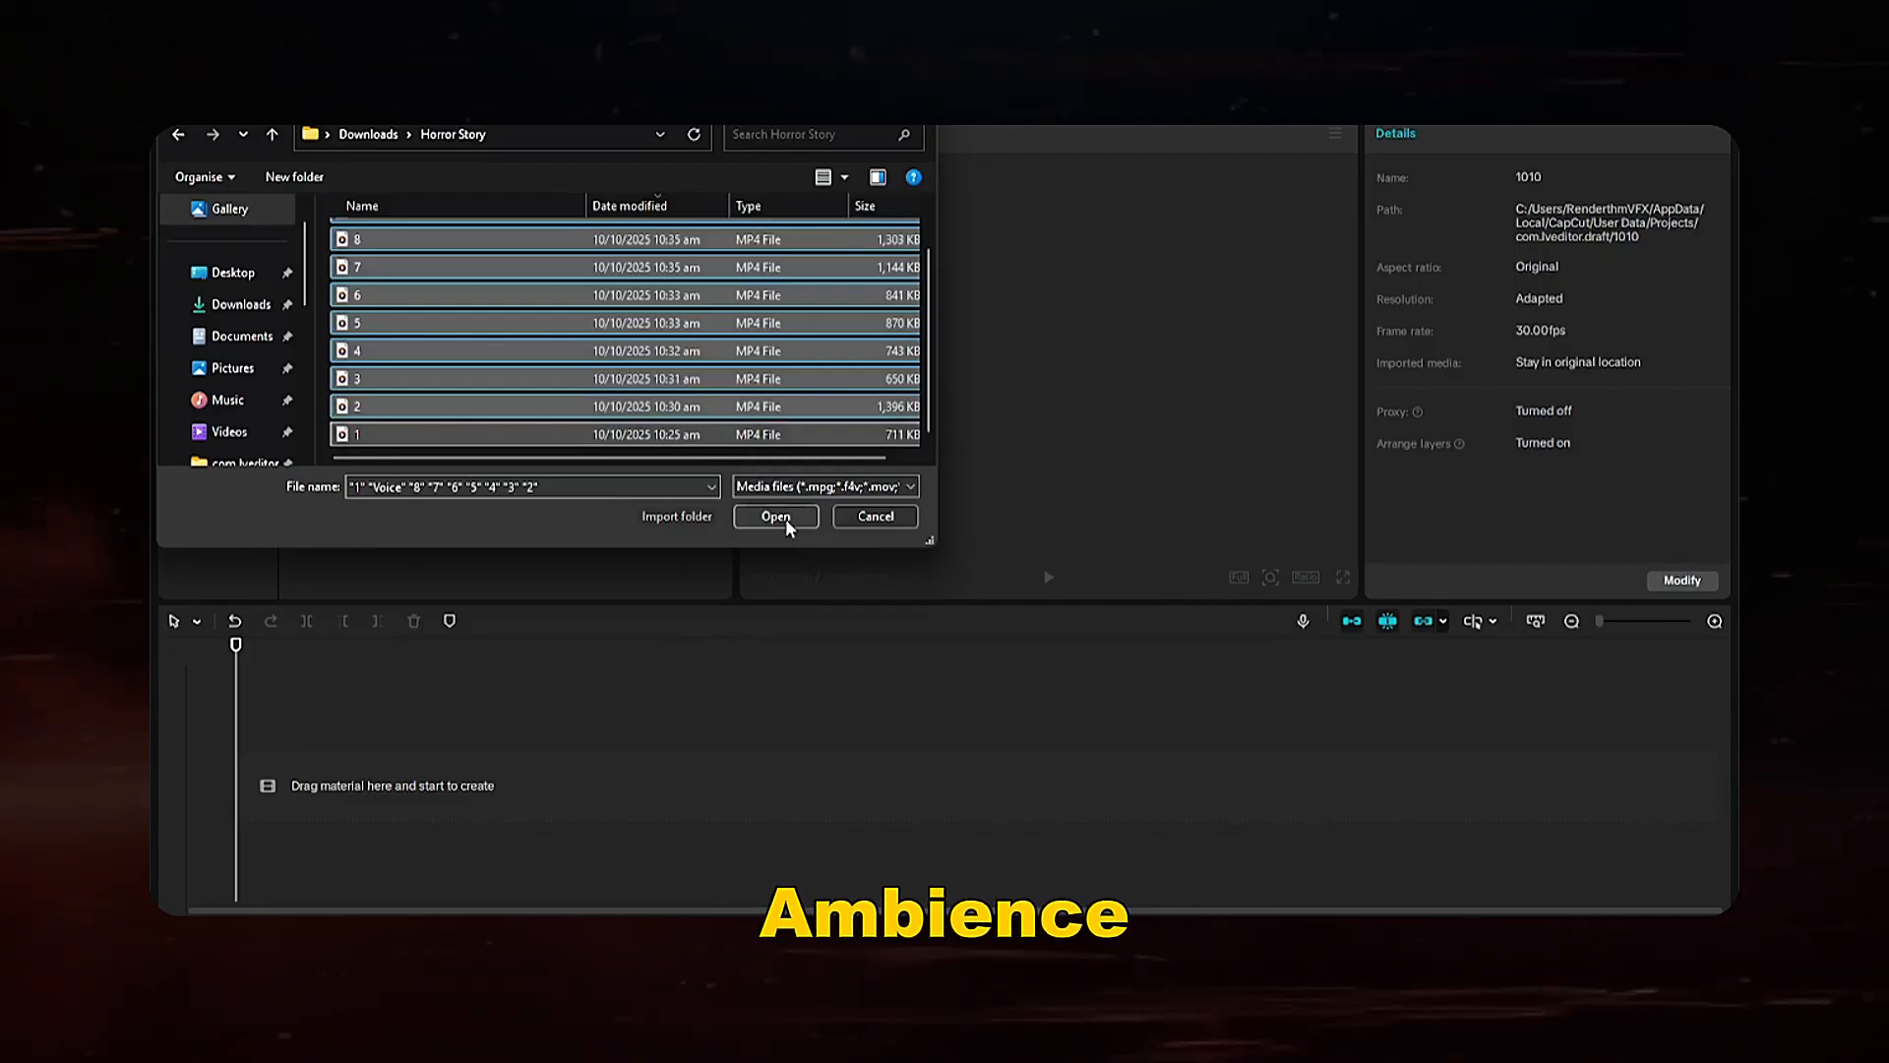
Step: Switch to CapCut, import the voiceover and clips 1 to 8, and lay Voice.wav and the video clips on the timeline
left_click(777, 516)
left_click(531, 284)
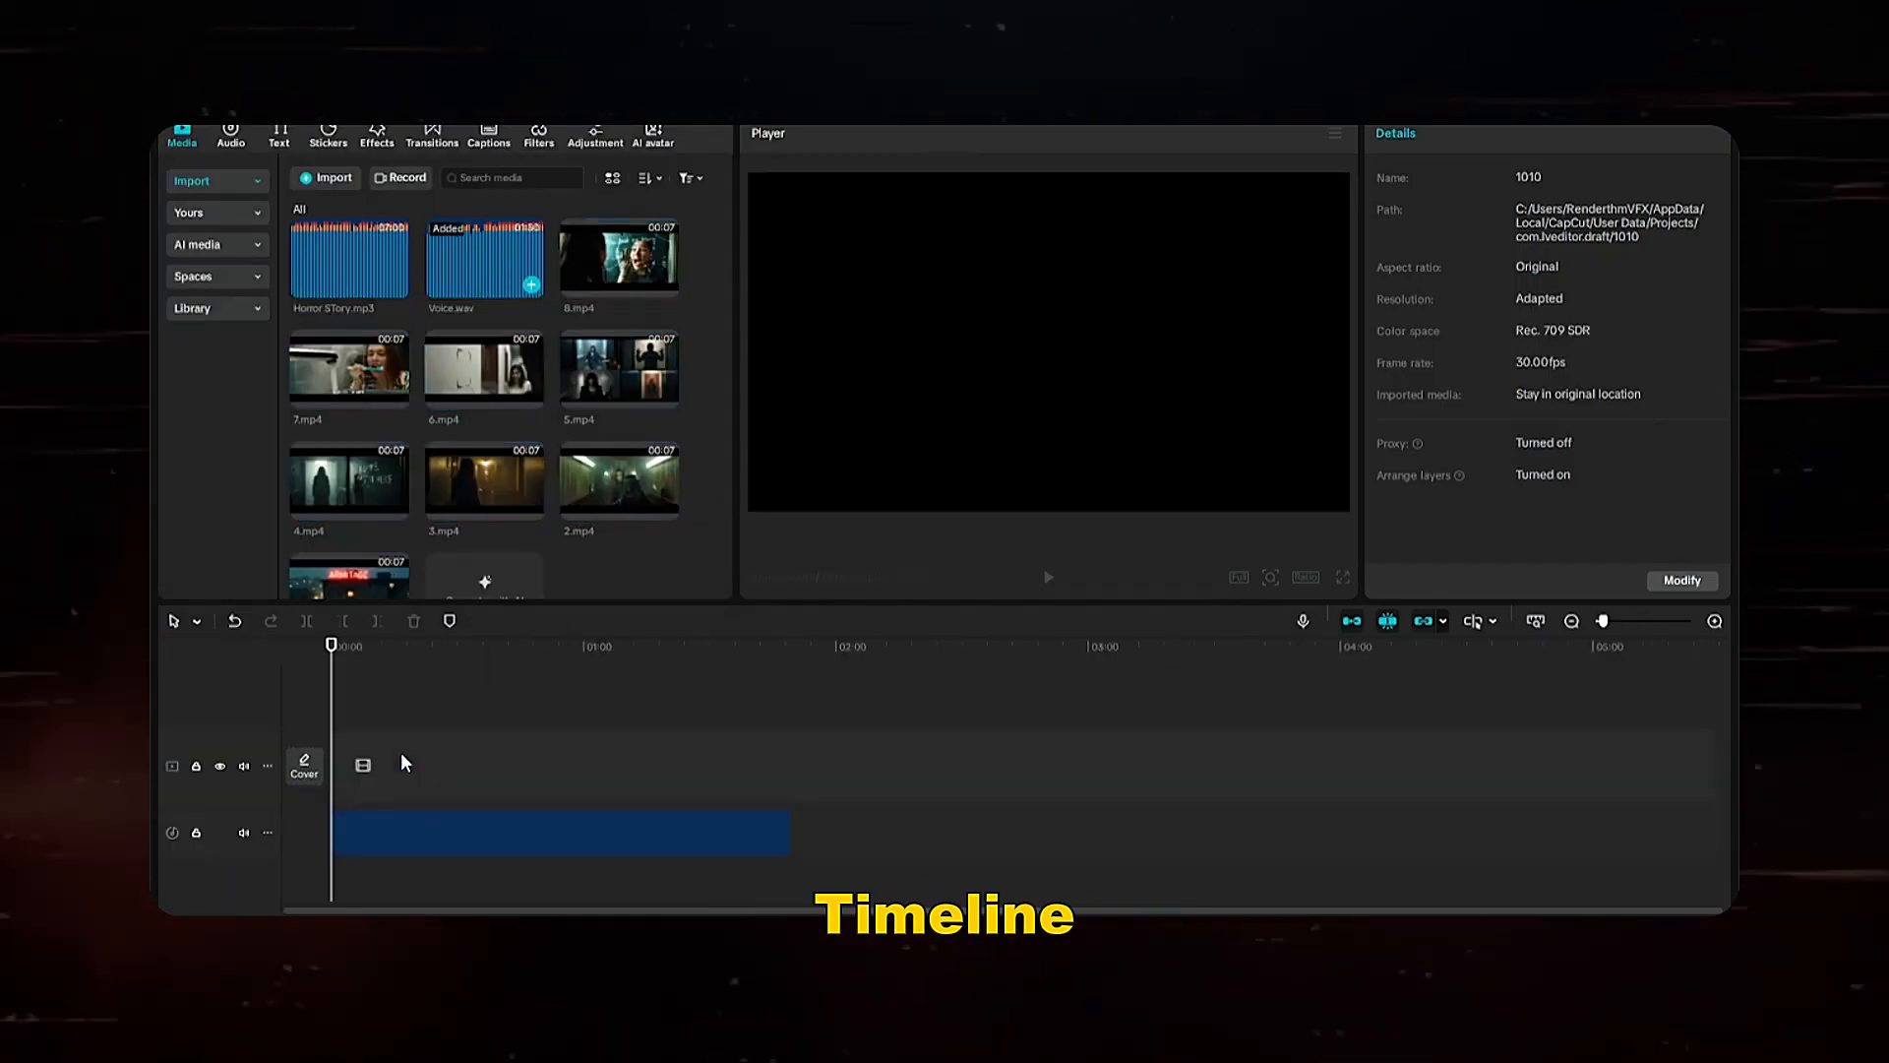
left_click(329, 281)
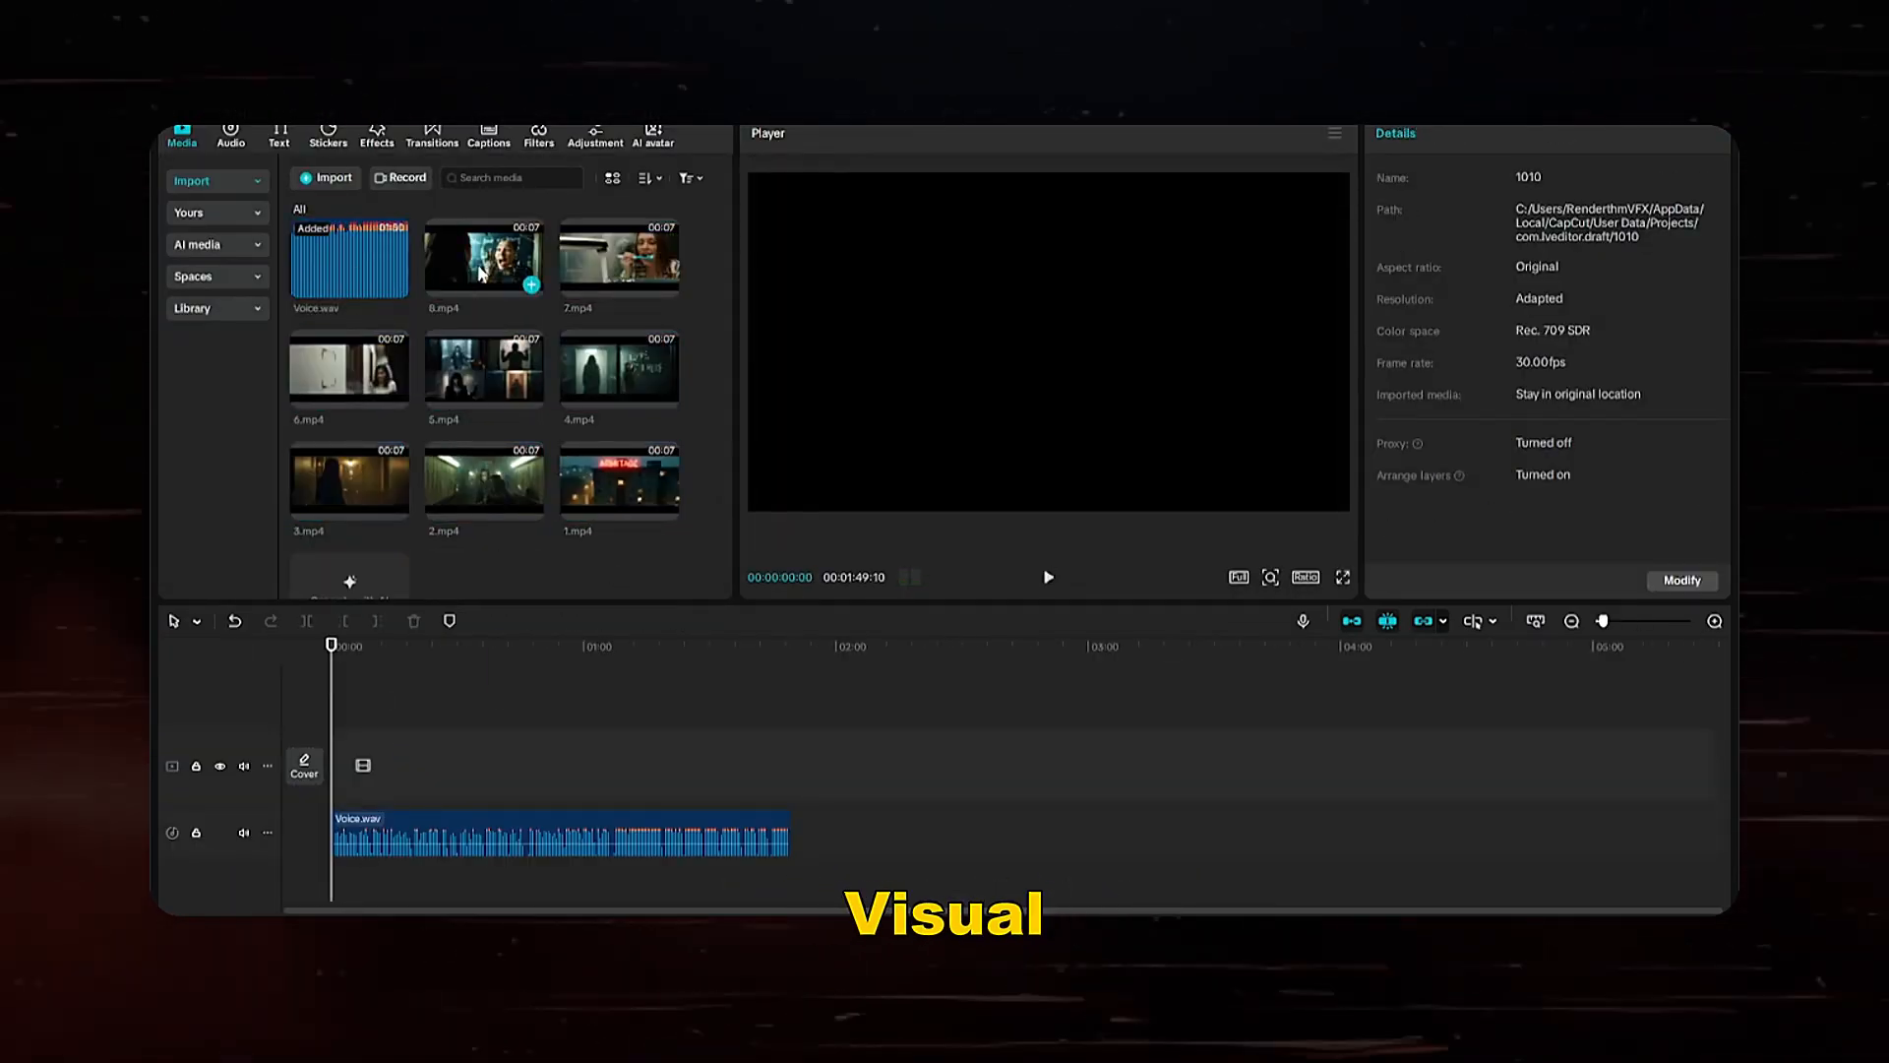
left_click_drag(484, 258, 346, 777)
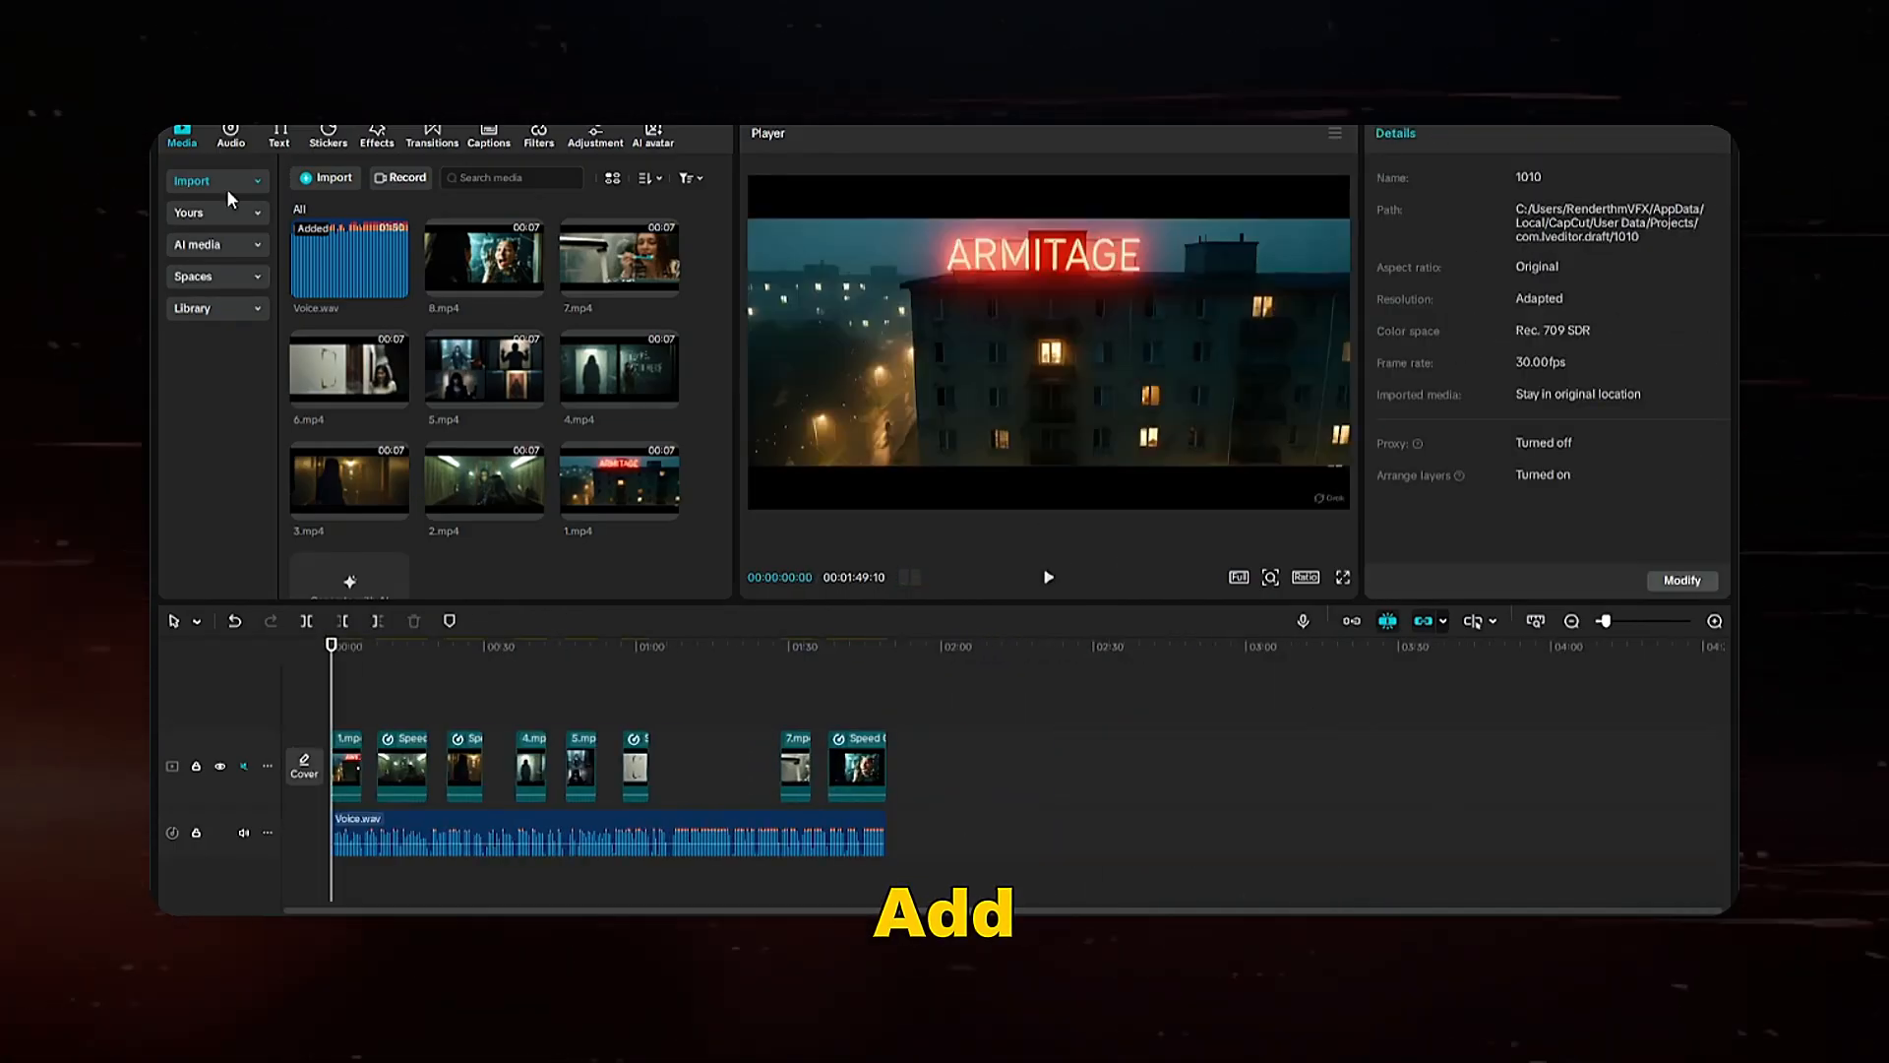
Step: Find horror background music, add "Creepy and simple horror background music(1070744)" below the voice track, and lower its volume
left_click(230, 138)
left_click(197, 277)
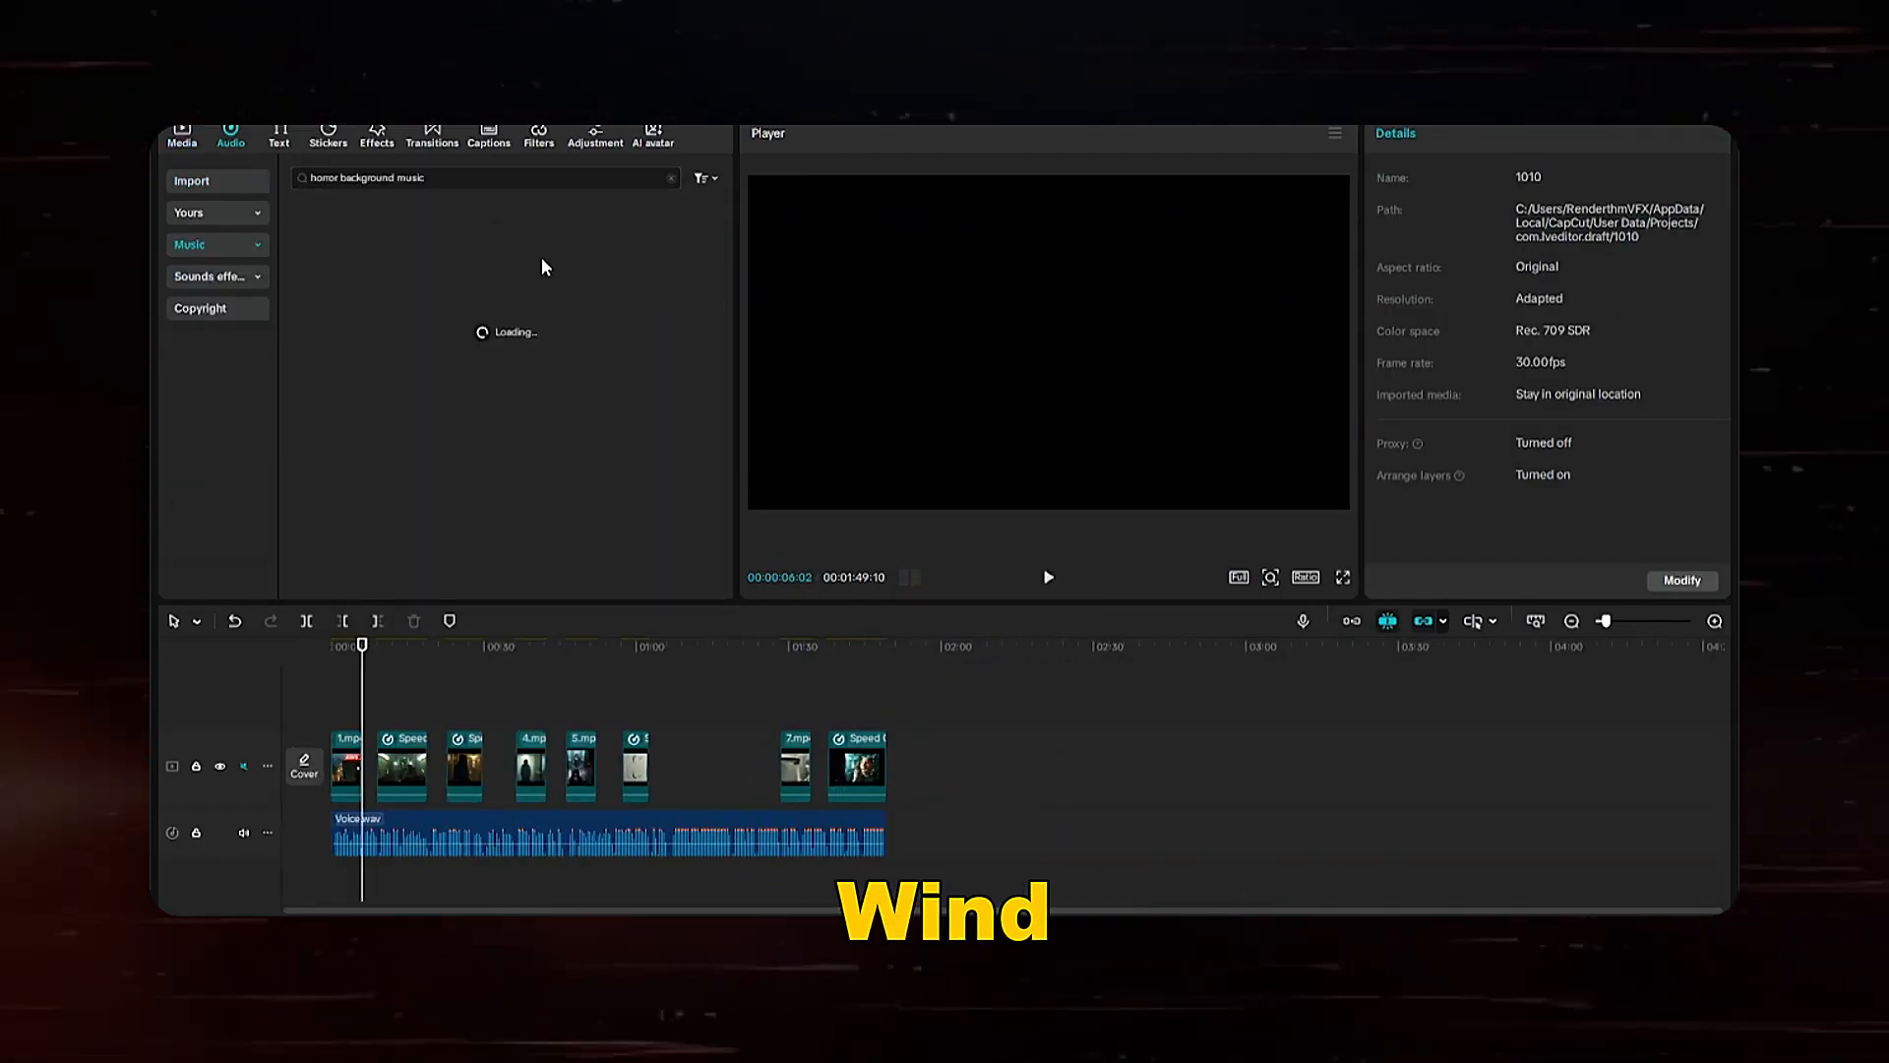
left_click(526, 280)
left_click(487, 228)
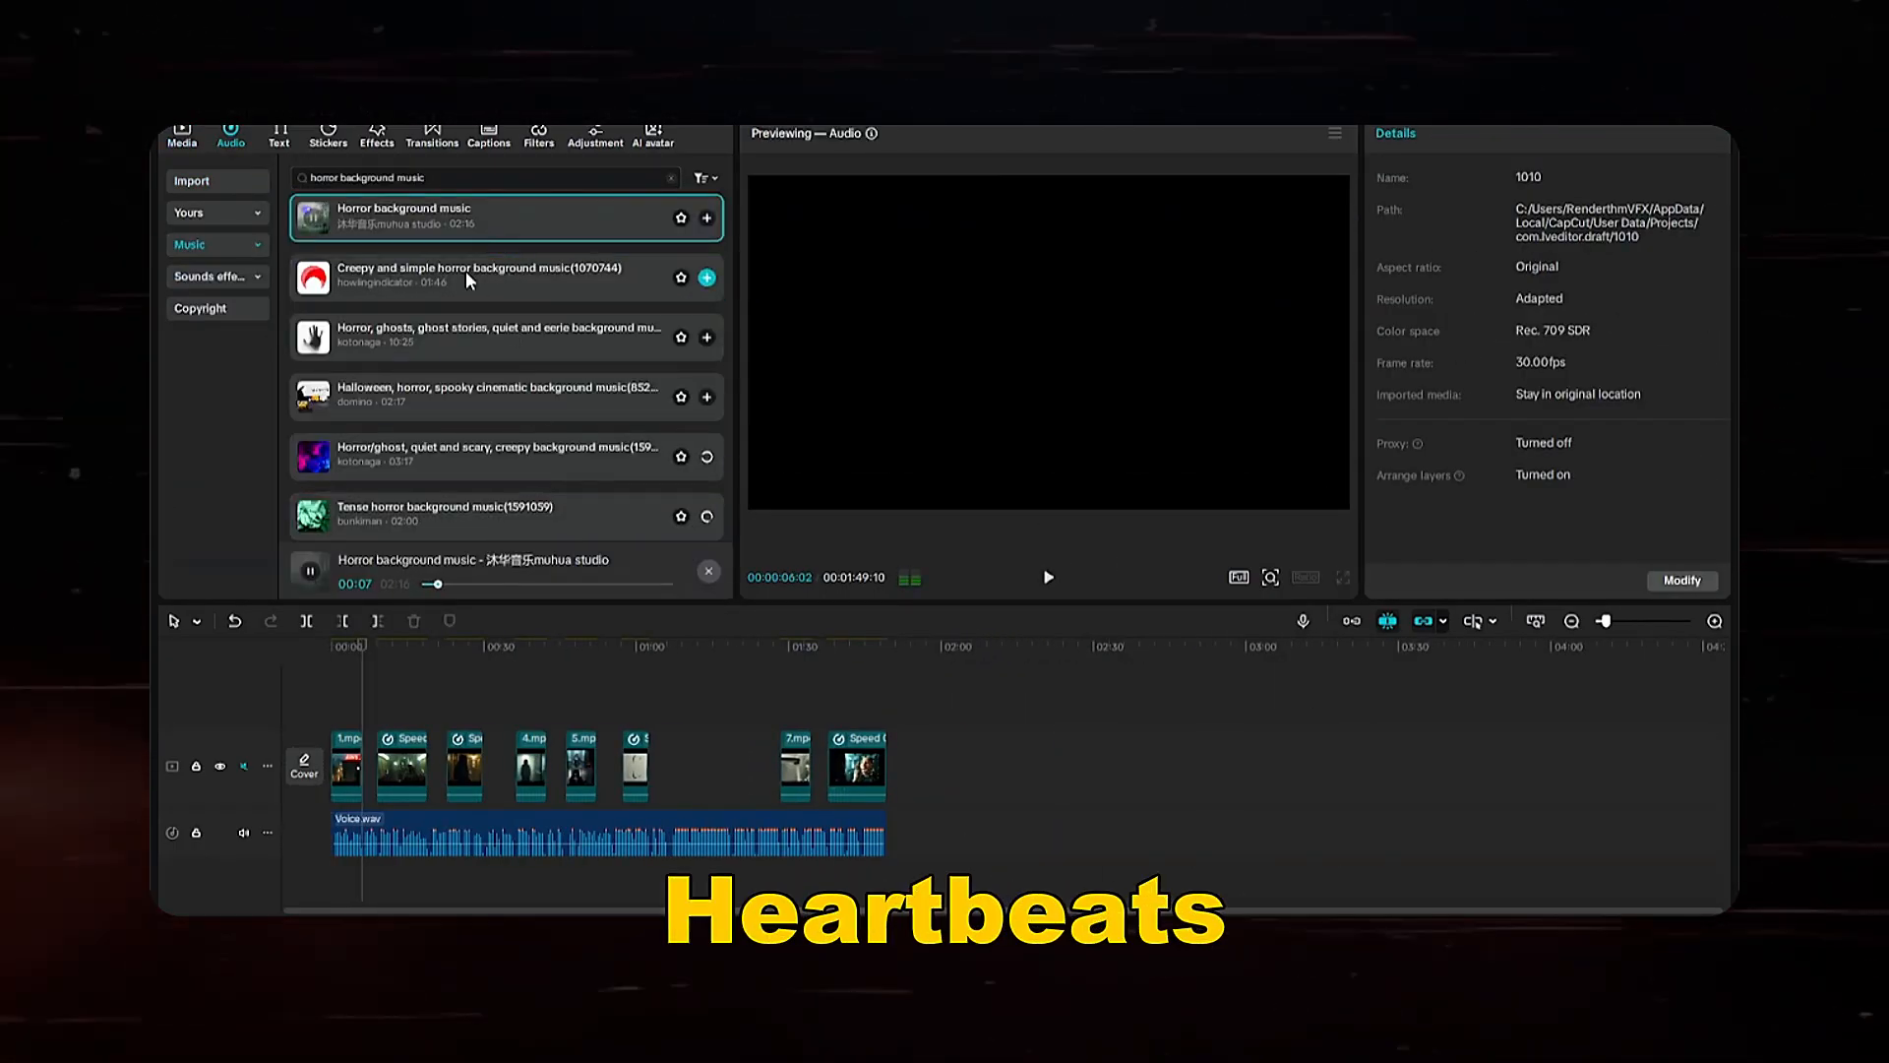
left_click_drag(465, 272, 339, 885)
left_click_drag(1538, 232, 1498, 234)
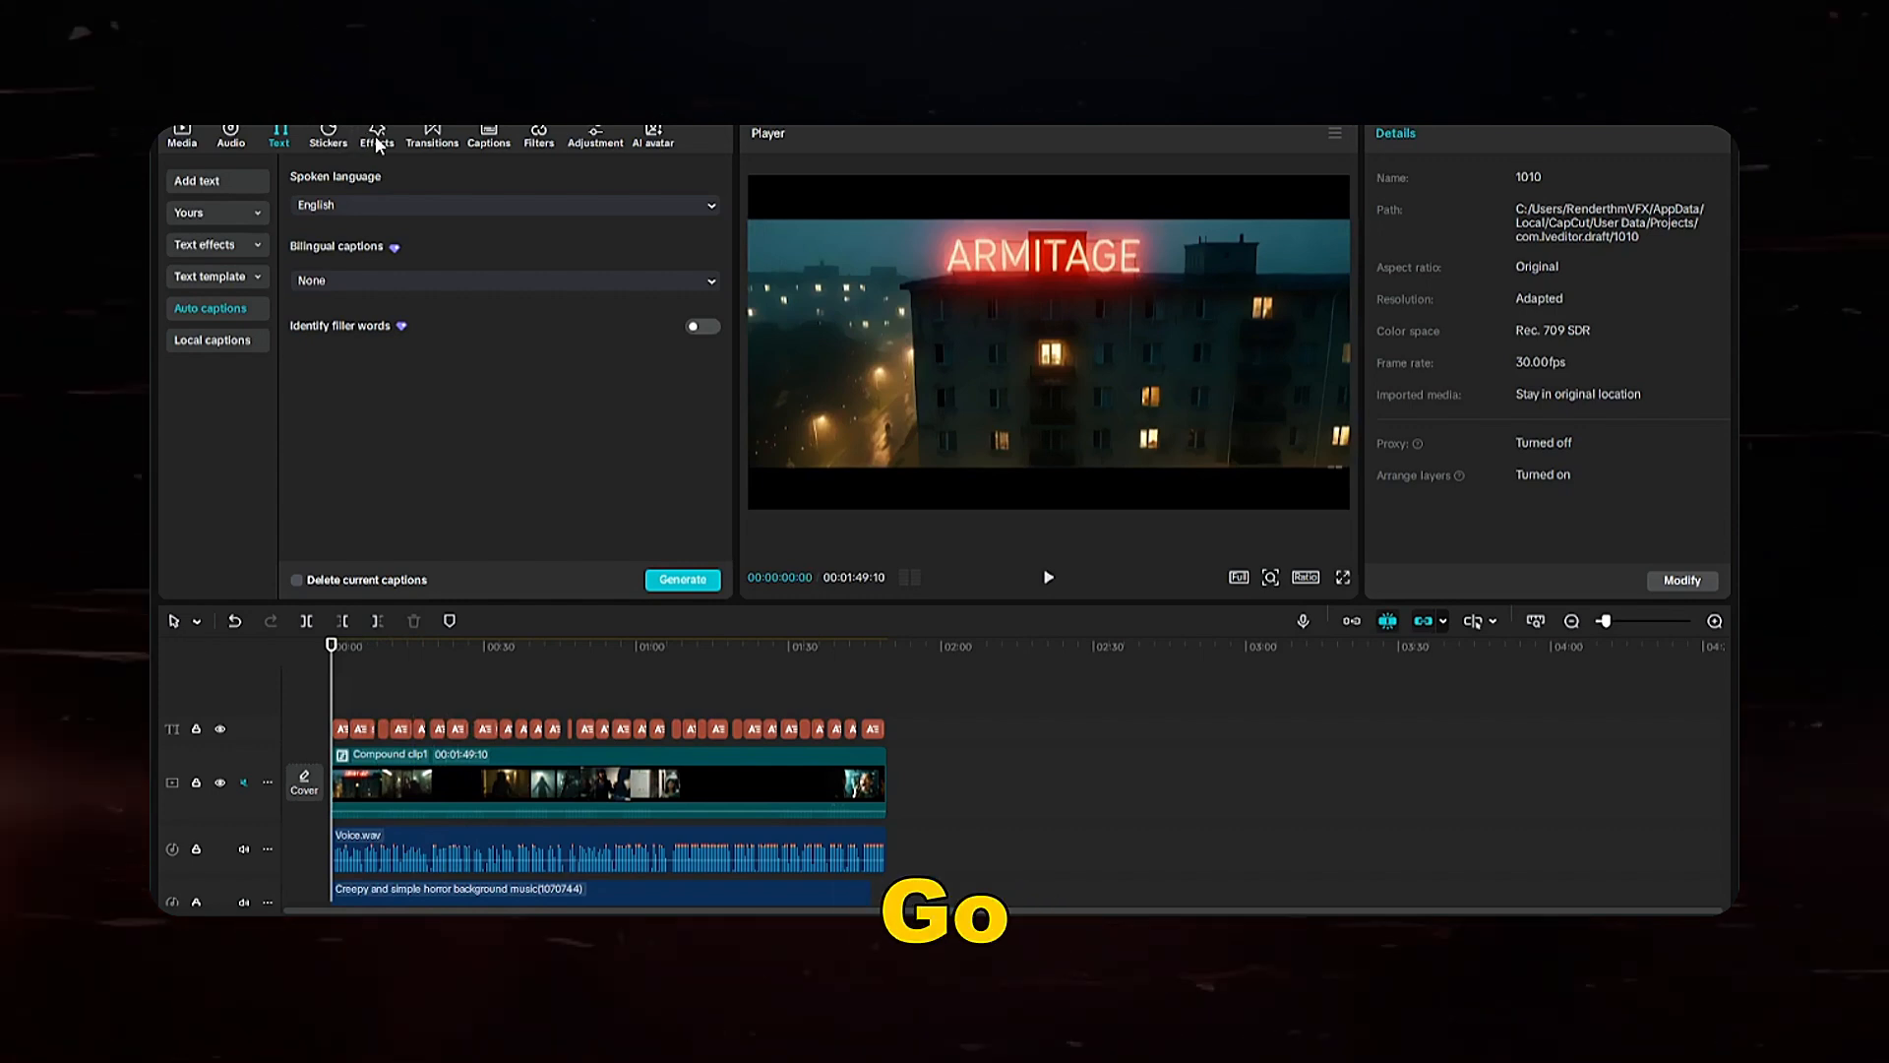
Step: Search the video effects for "dark cloud" and add the Fog effect to the timeline
left_click(377, 138)
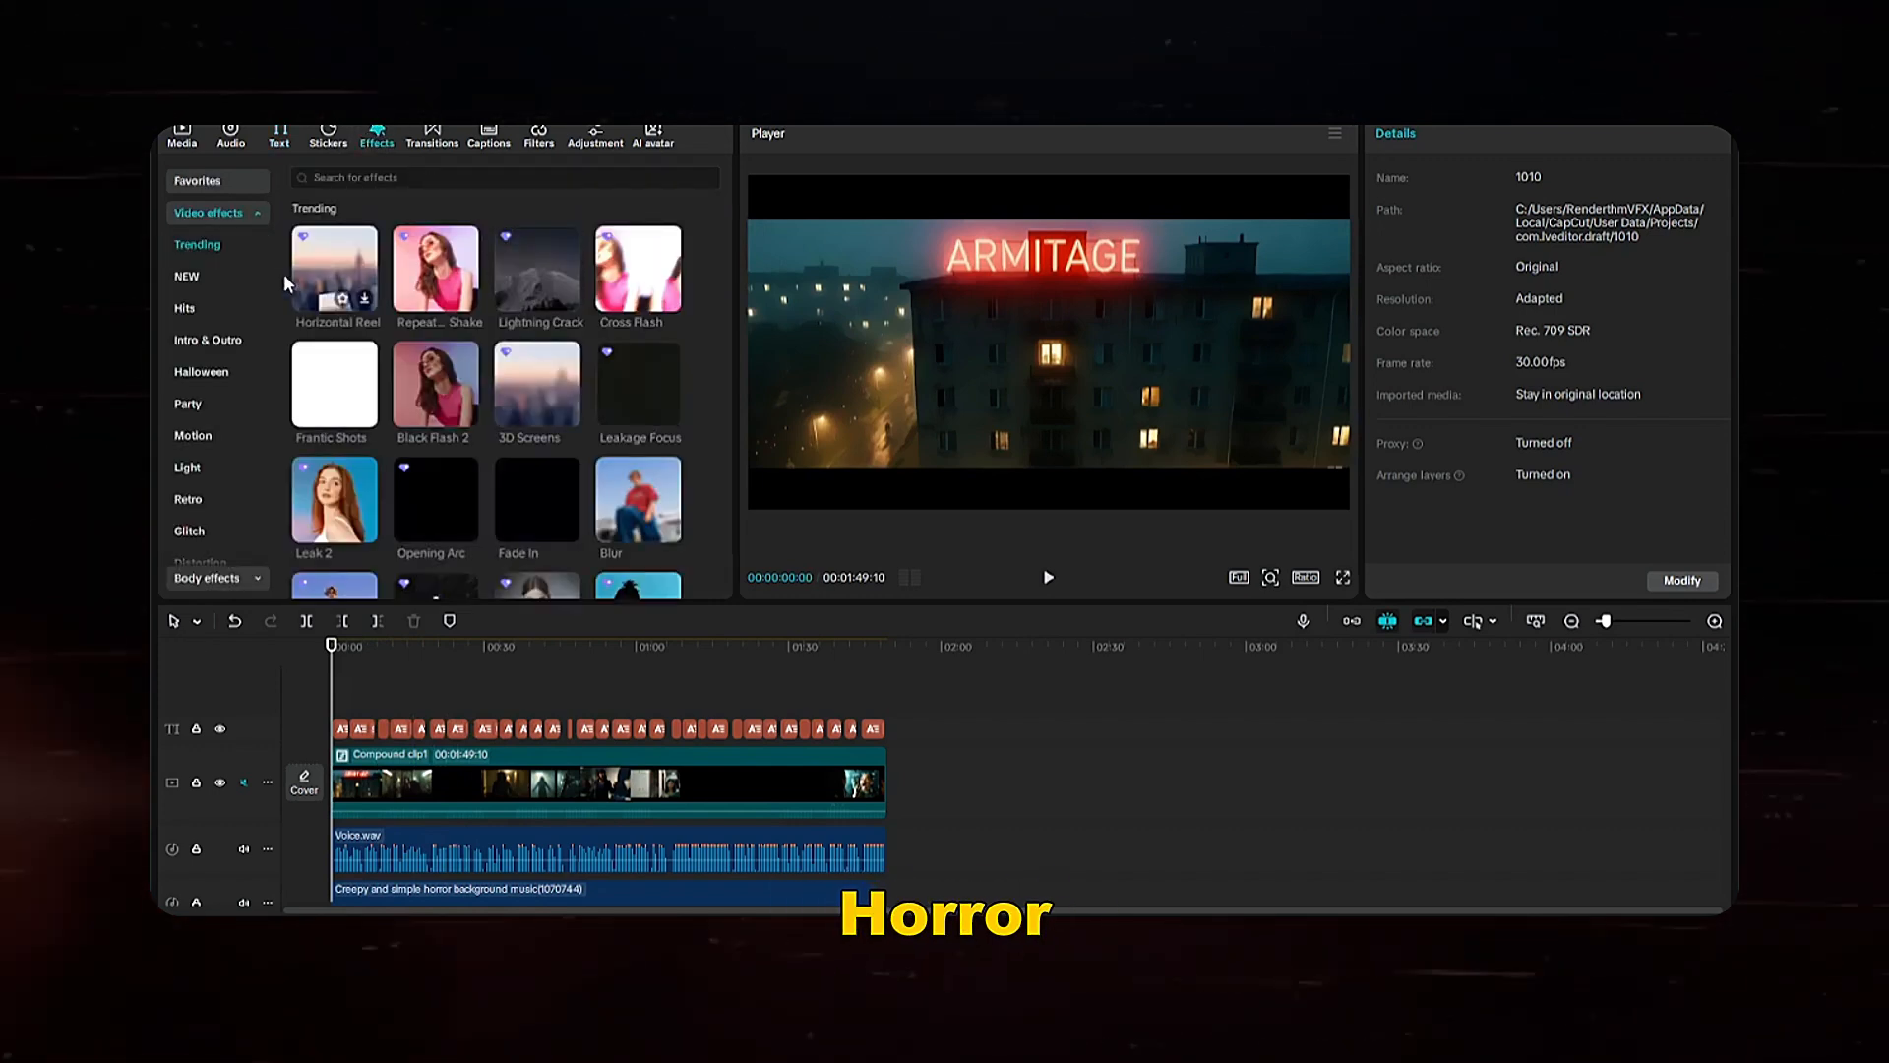
left_click(398, 187)
type("dark cloud")
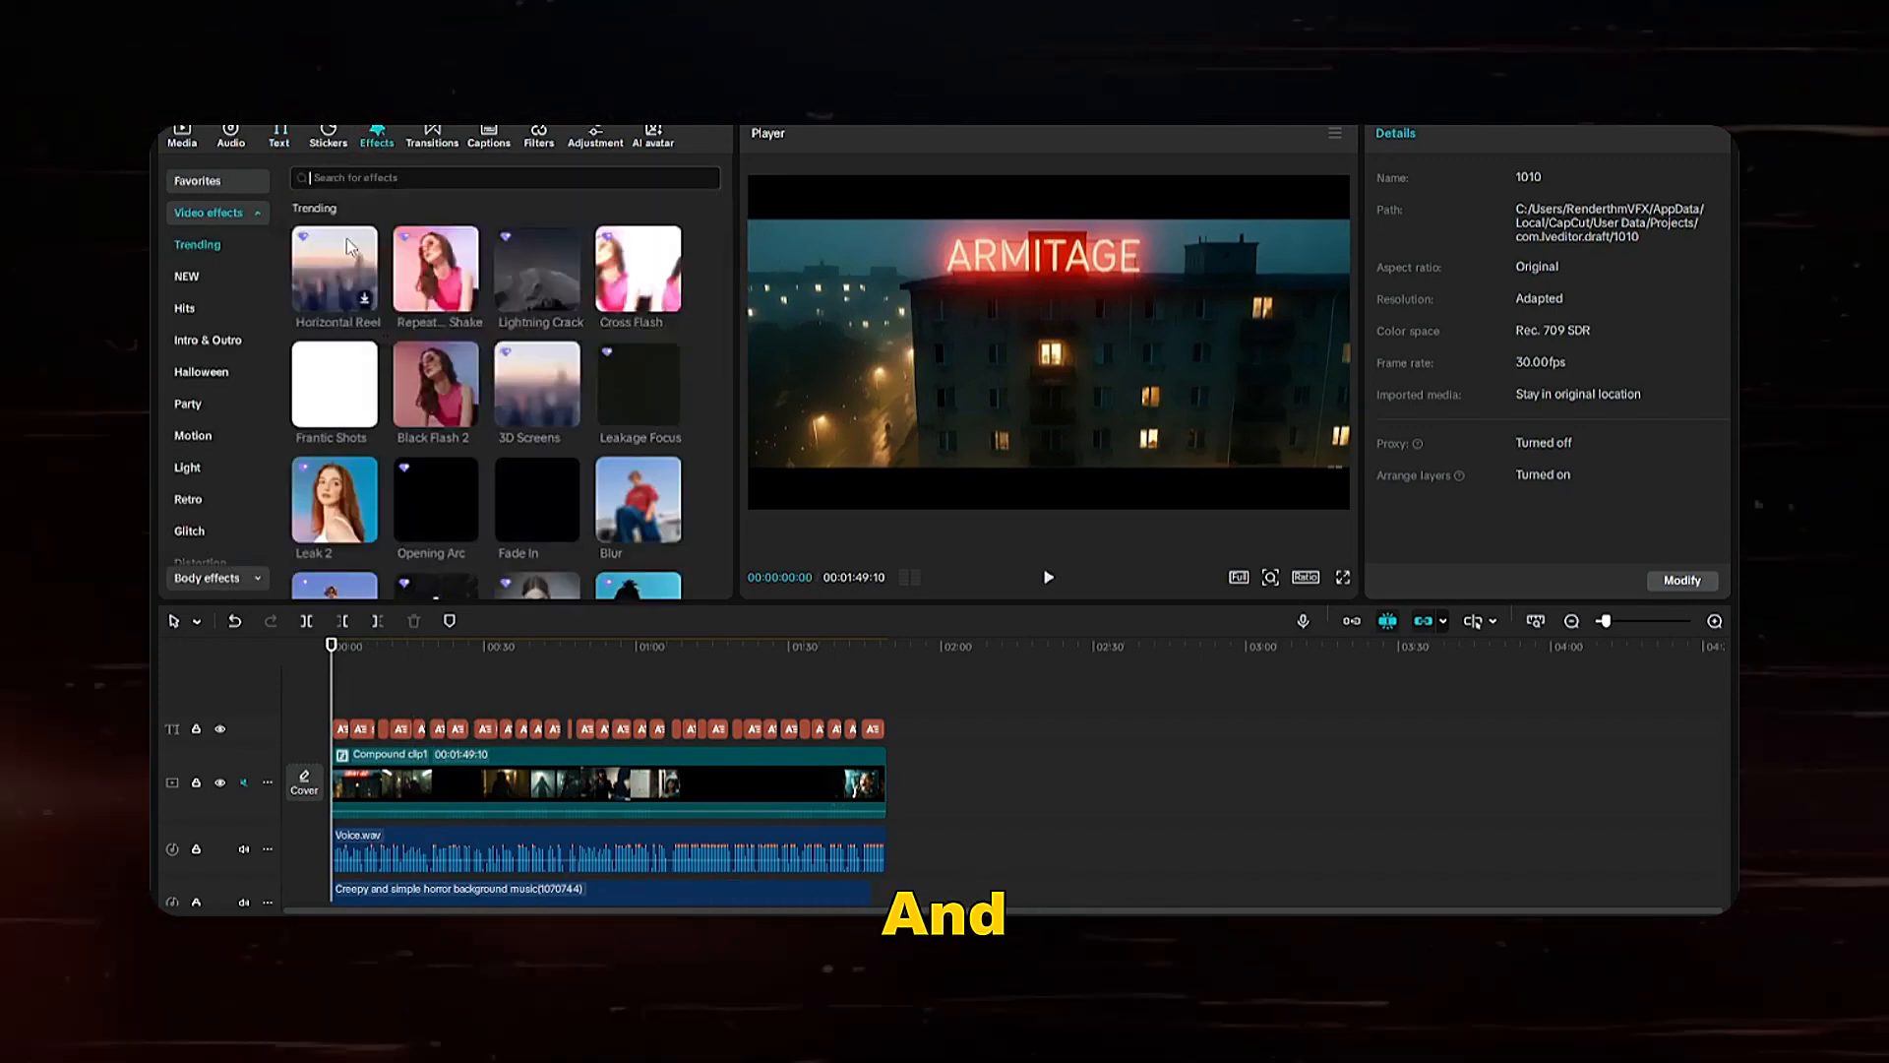
key("Return")
left_click(362, 304)
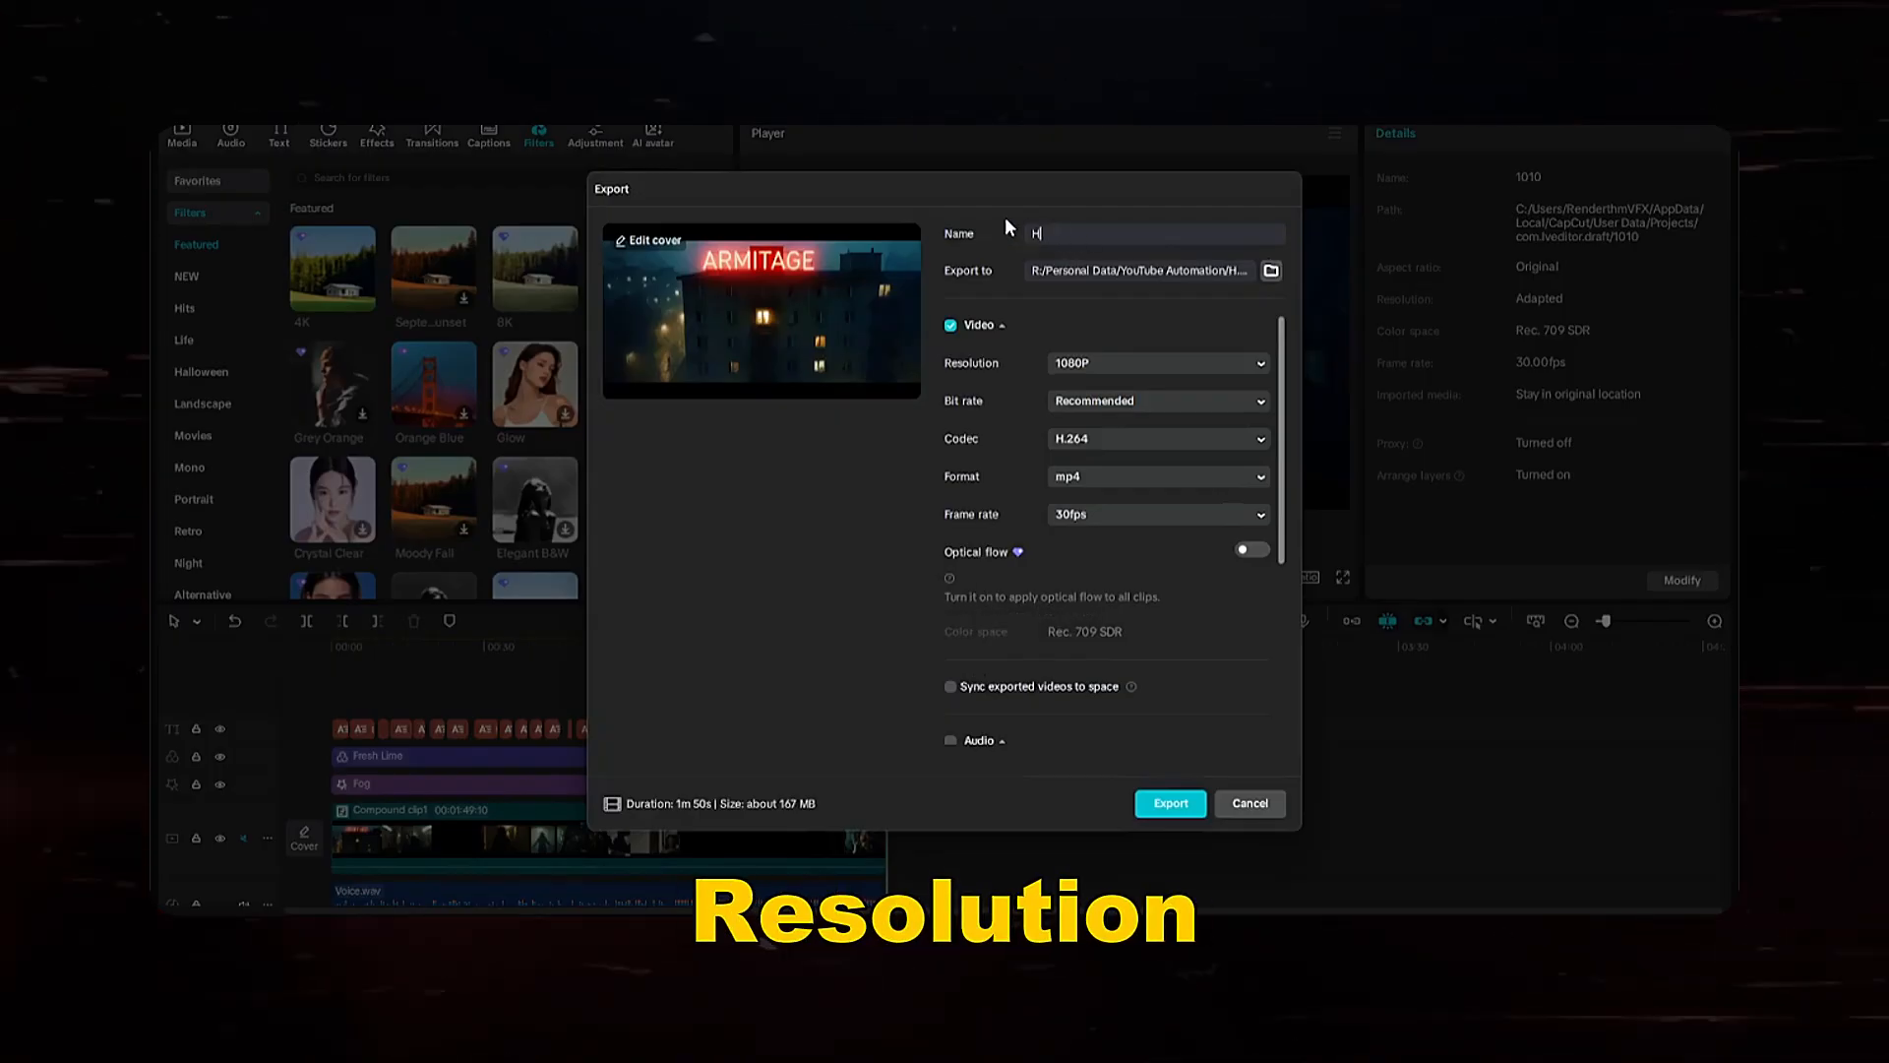
Step: Name the exported video "Horror Story" in the export settings
type("orror Story")
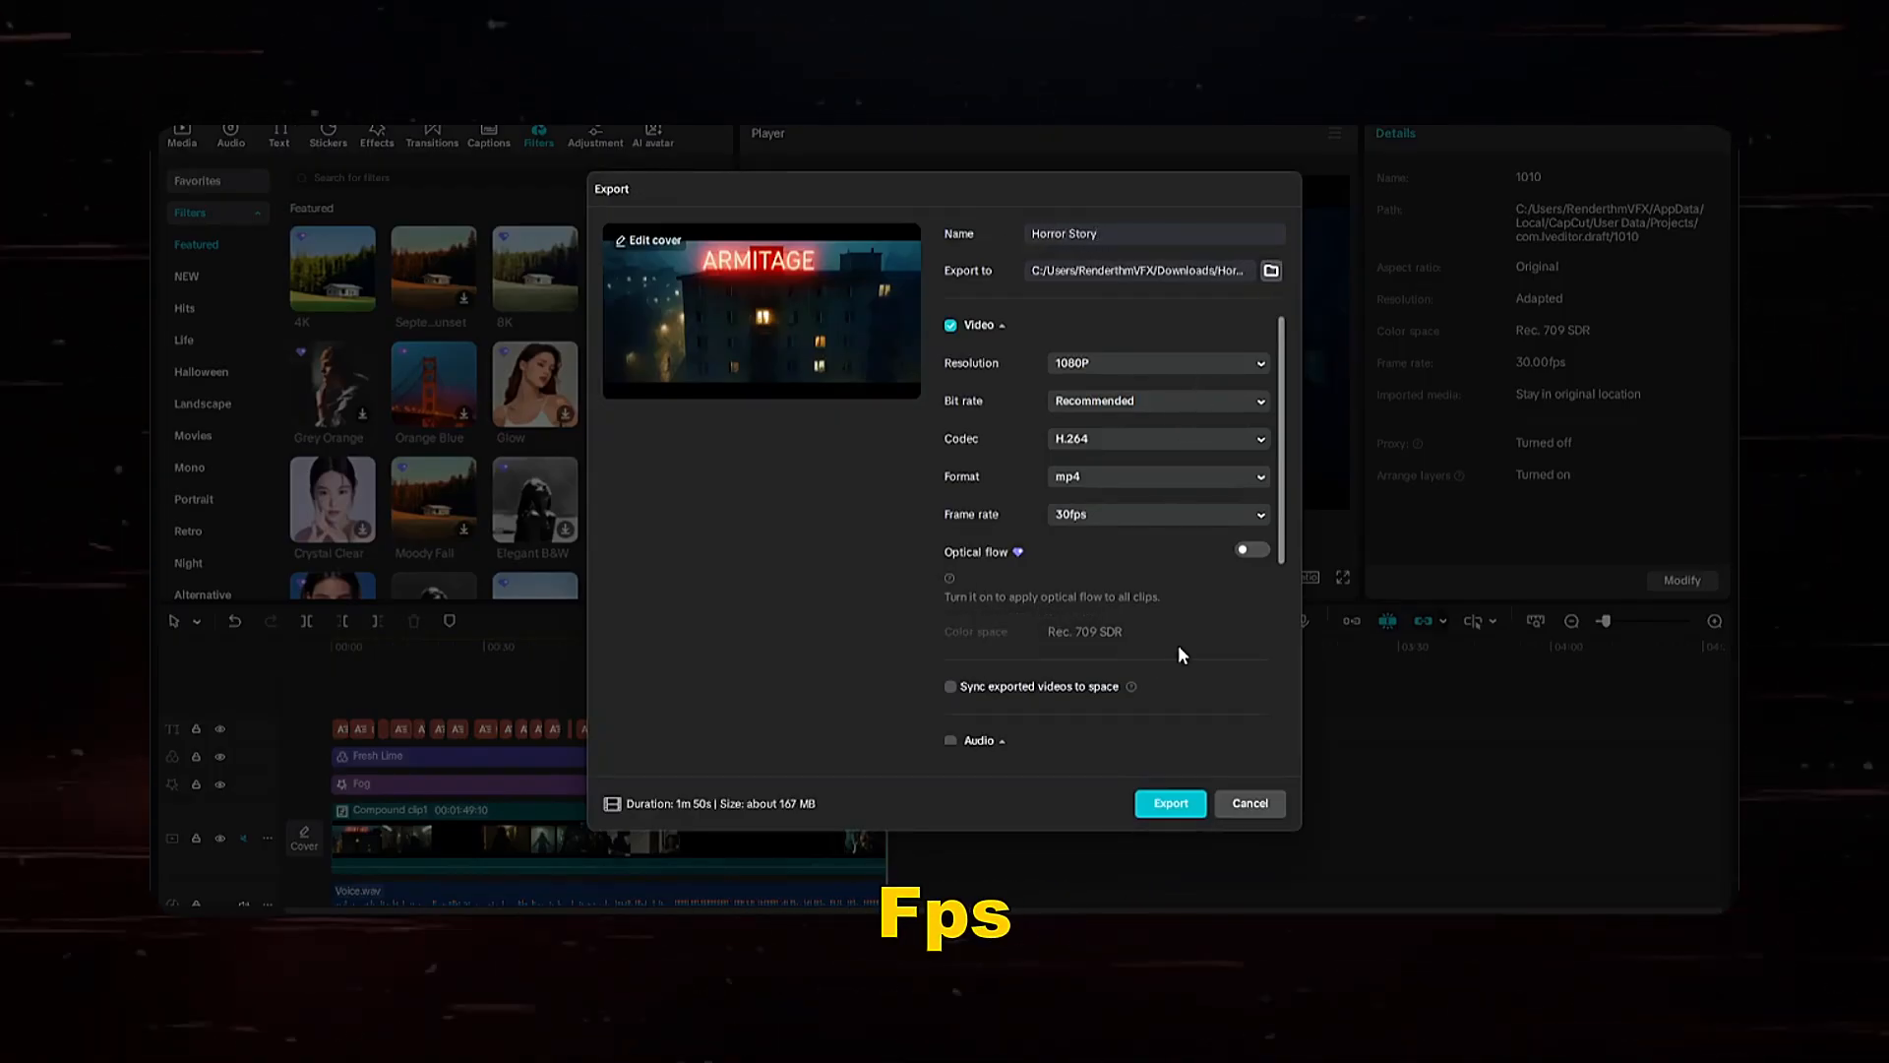